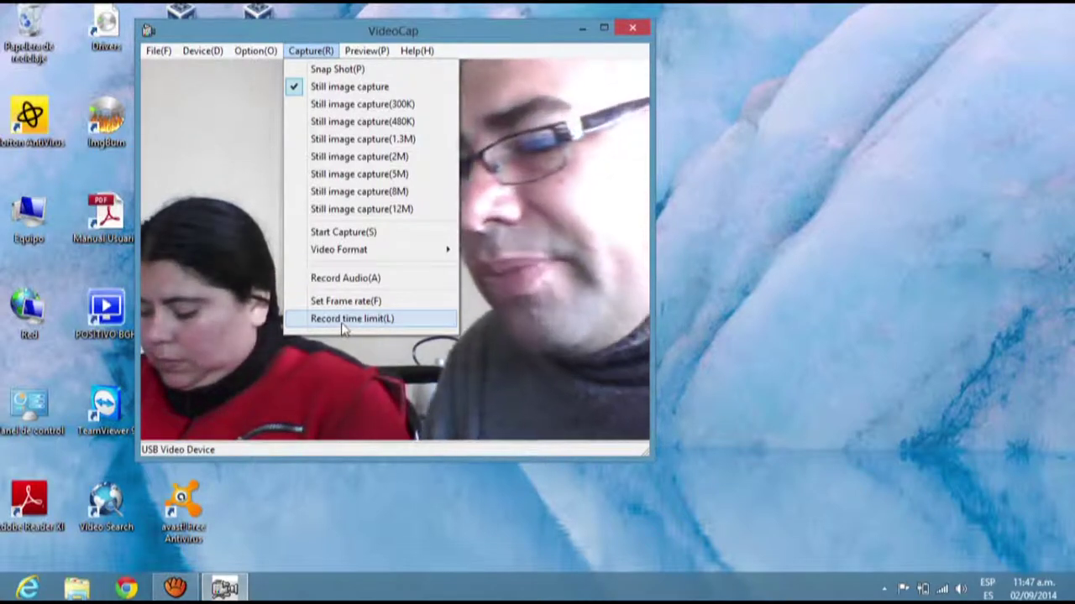
- Inspect the record time limit settings without changing them and look over the video capture options
click(342, 323)
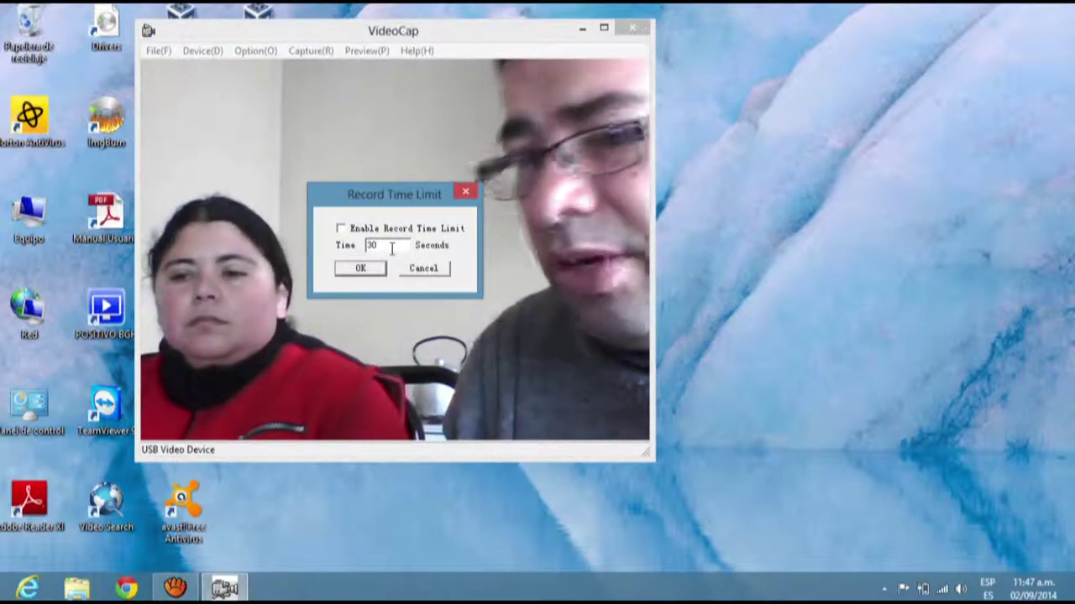
click(431, 273)
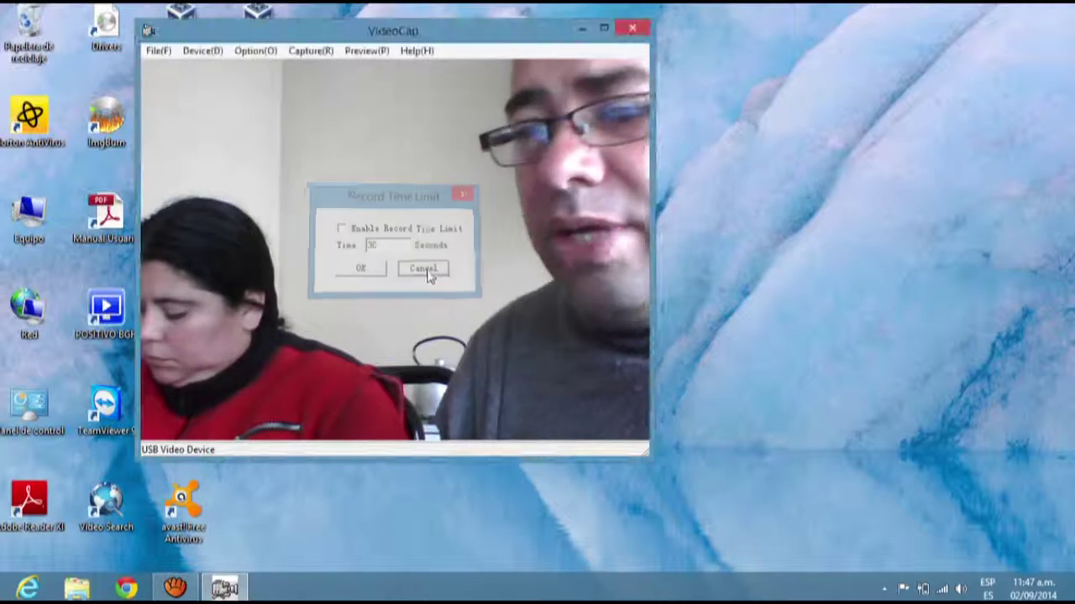
click(309, 51)
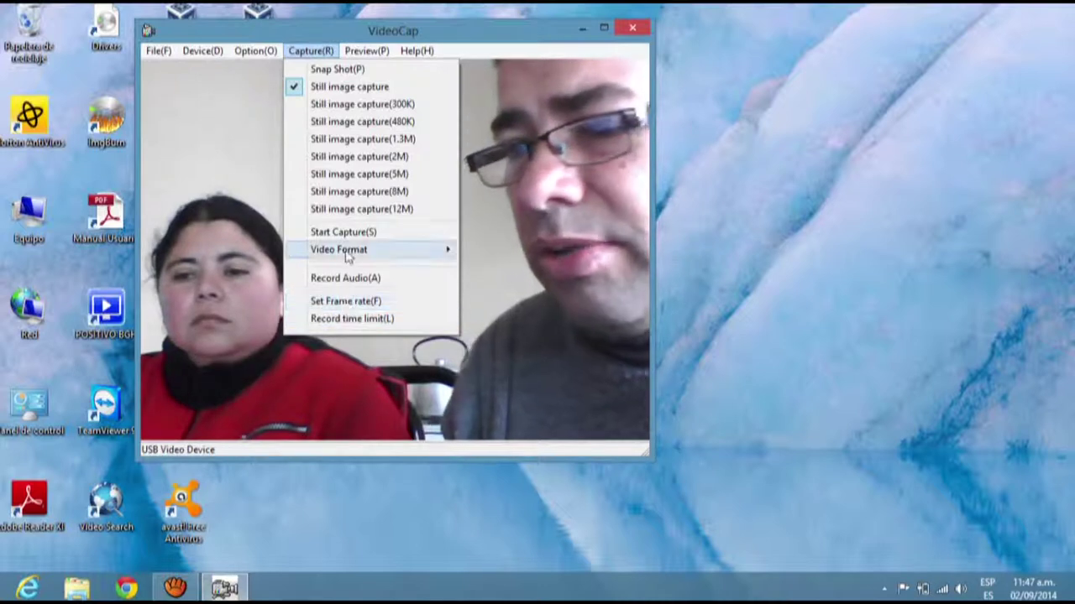
mouse_move(349, 257)
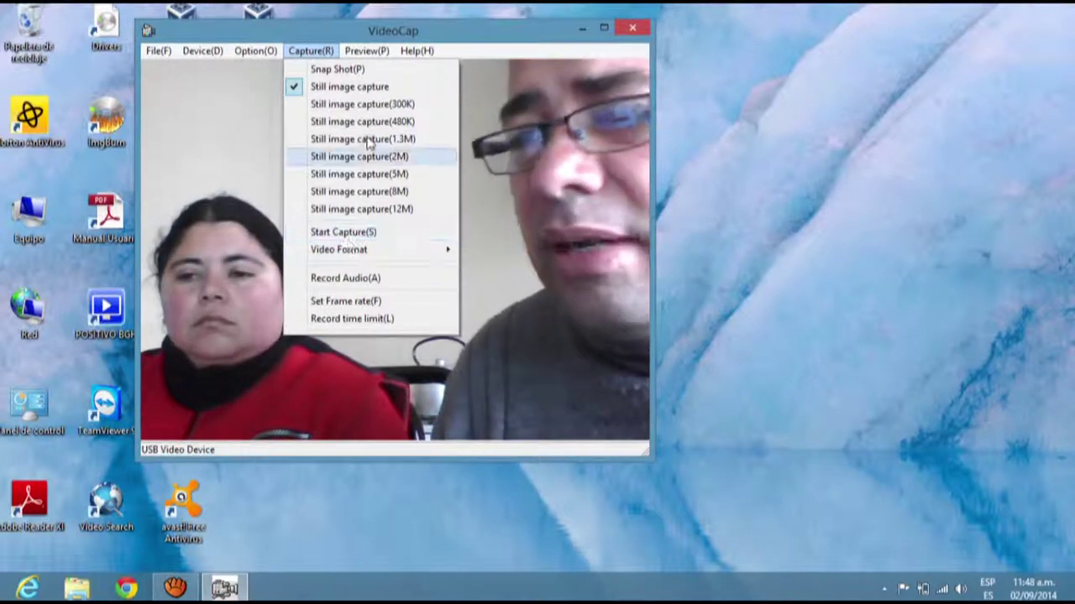
- Set the preview resolution to 2048x1536 and apply it, moving the properties dialog clear of the camera image
mouse_move(366, 58)
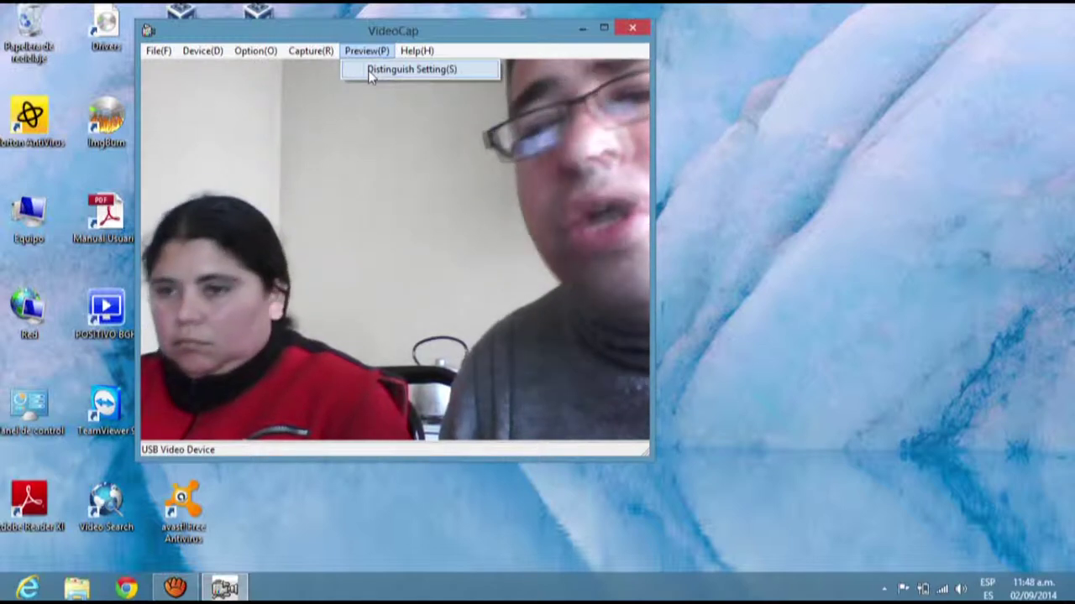
click(370, 73)
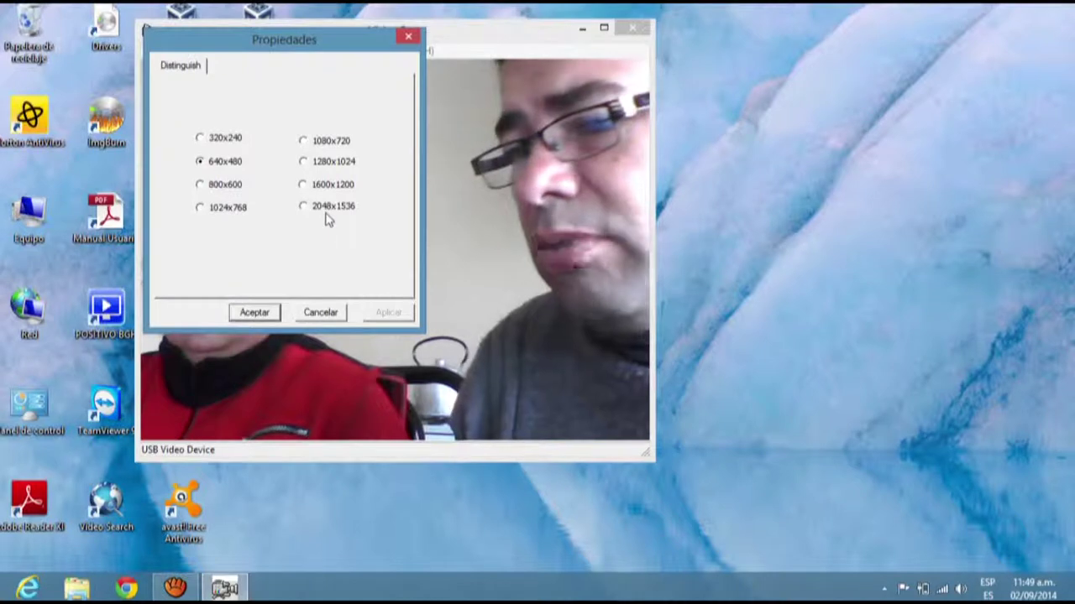
click(327, 217)
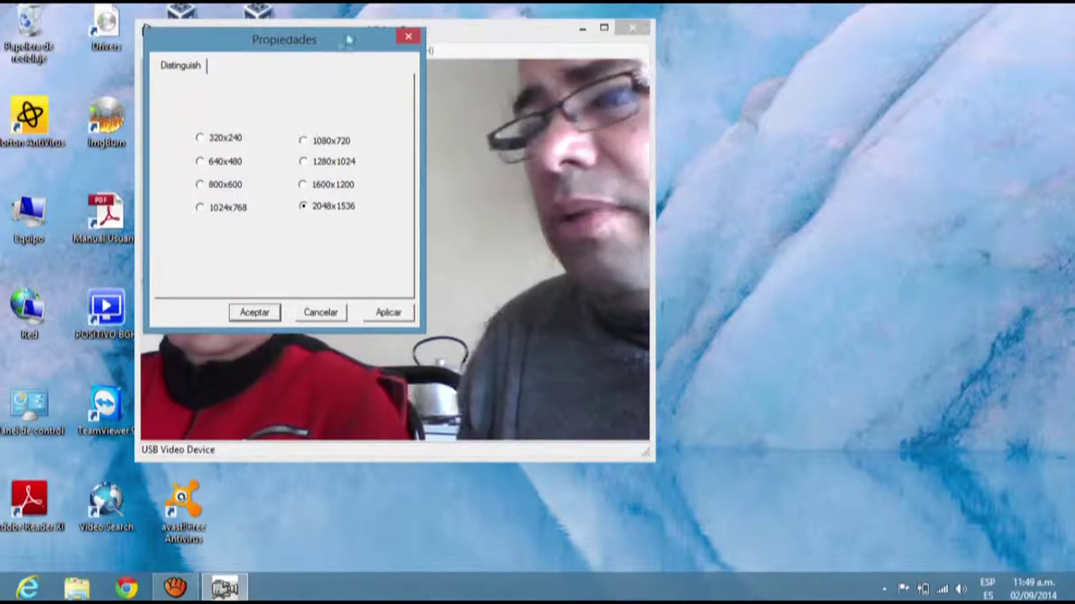
drag(320, 52, 918, 58)
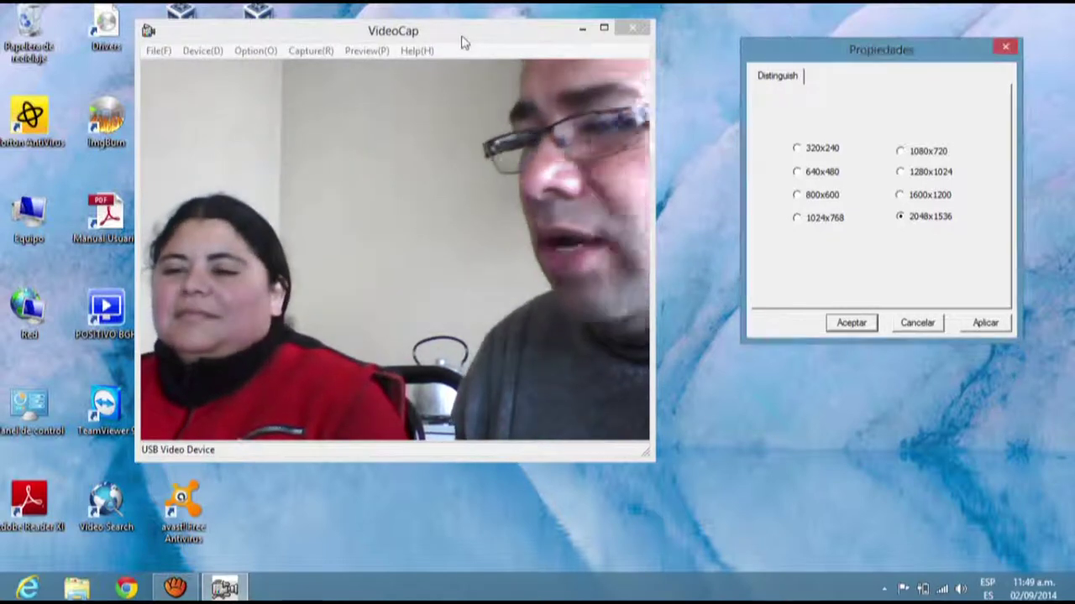
click(985, 326)
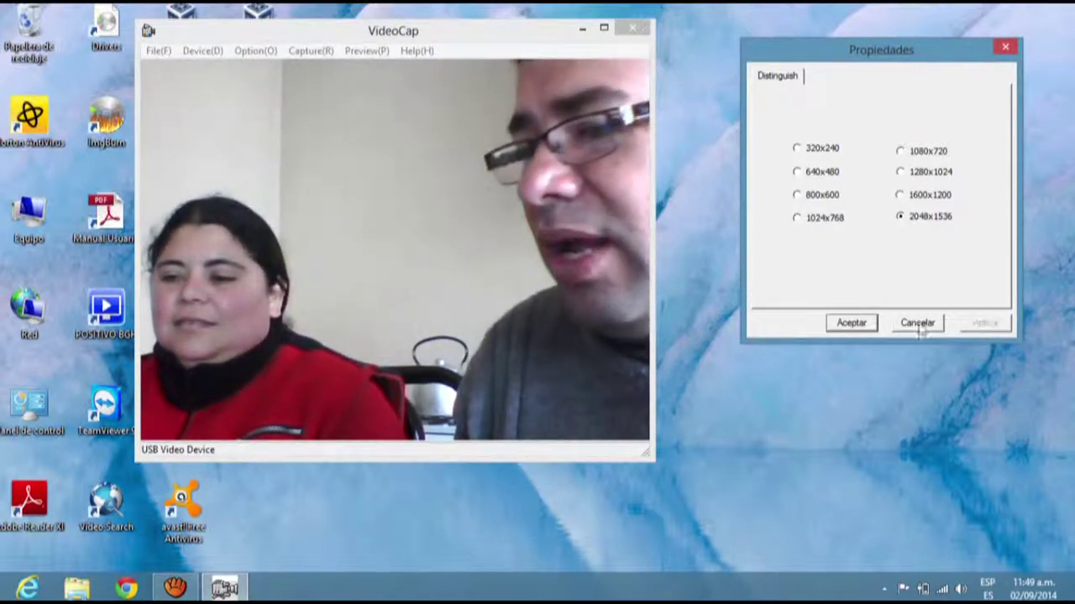
click(849, 326)
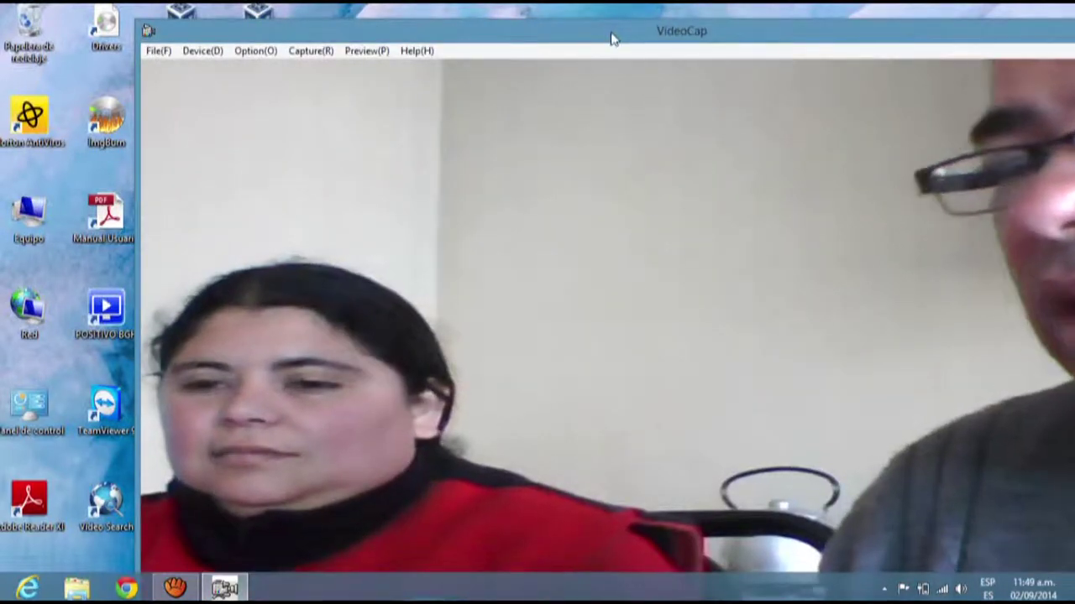
- Start a video capture from the enlarged preview and shrink the capture window so it fits on the desktop
double_click(611, 36)
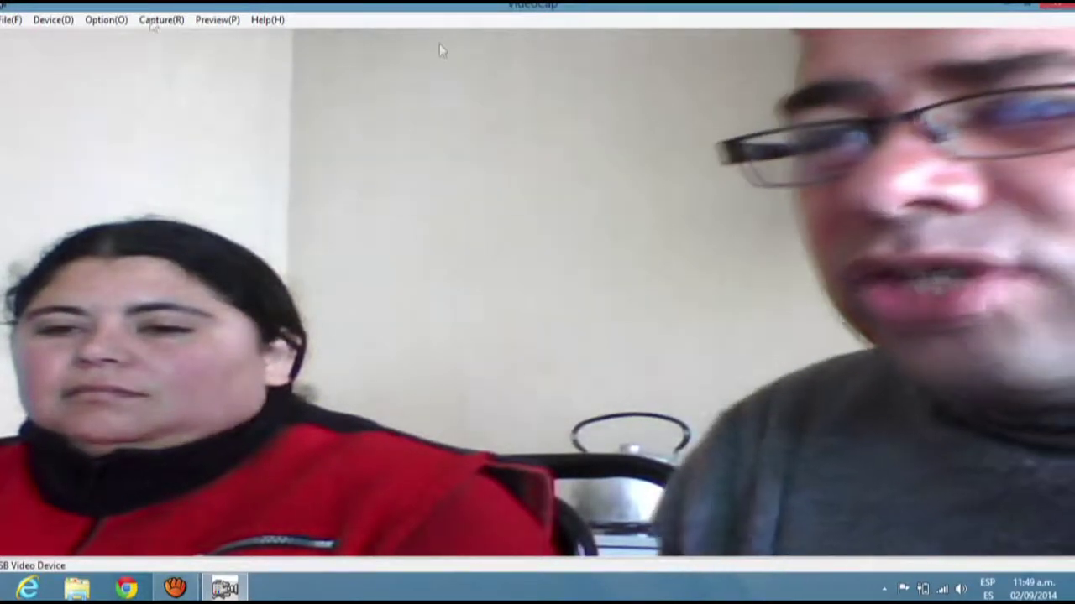
click(202, 21)
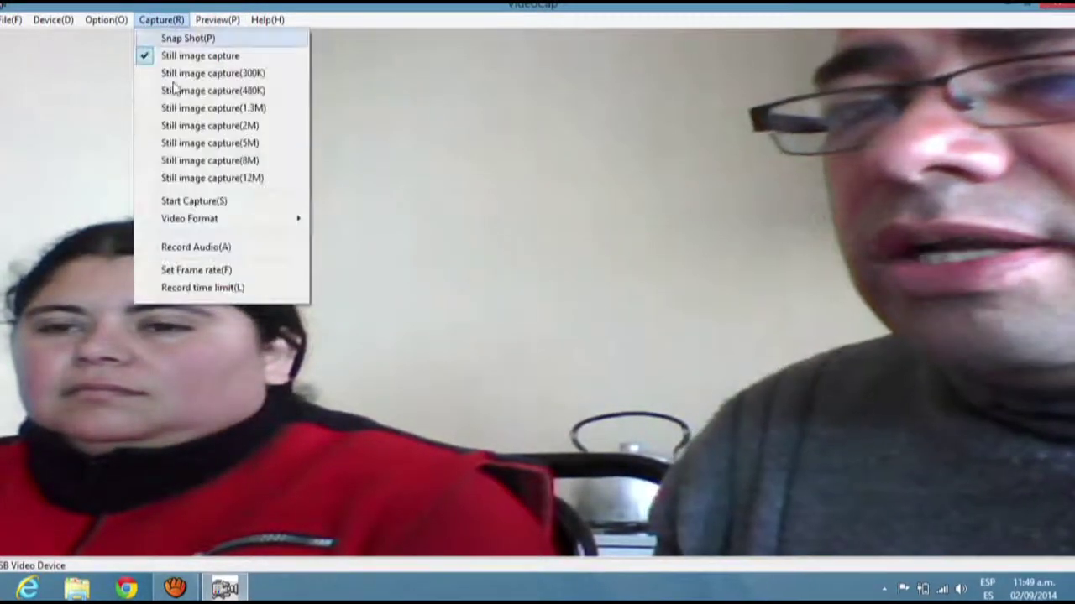
mouse_move(191, 223)
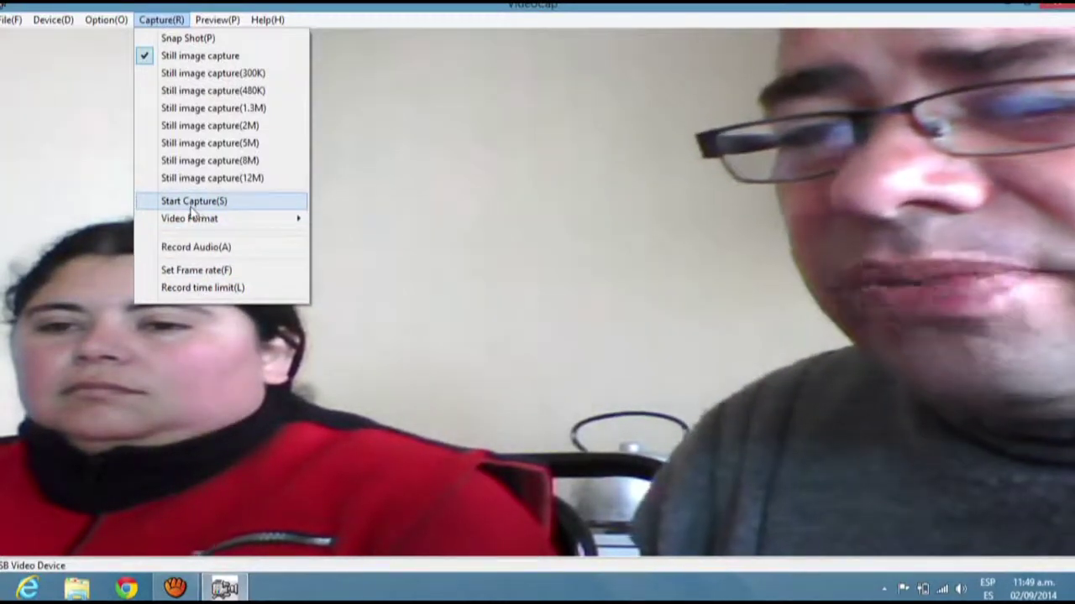
click(191, 206)
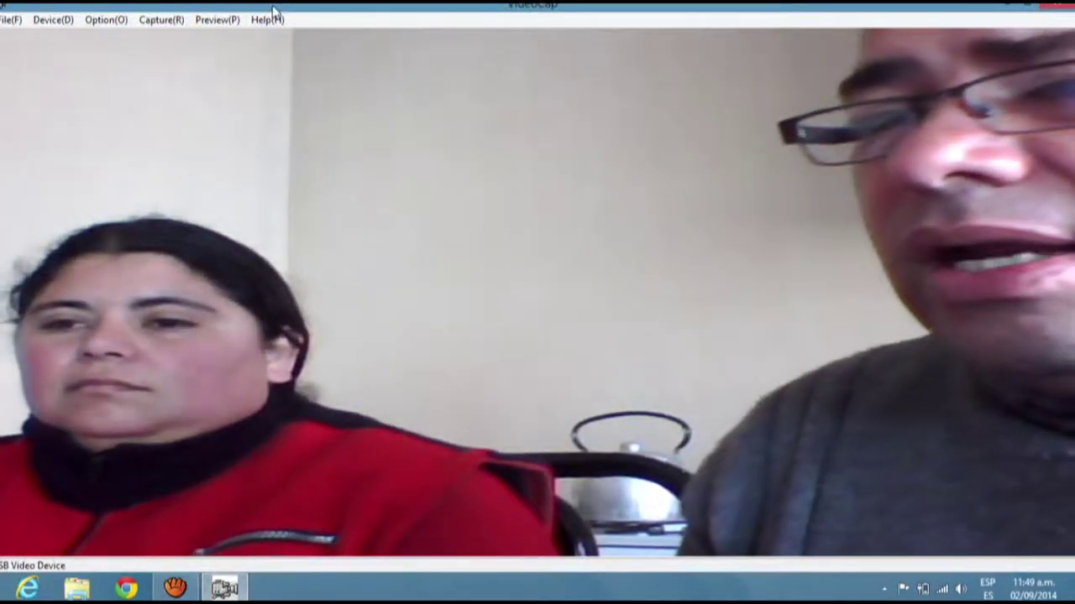
drag(3, 3, 474, 85)
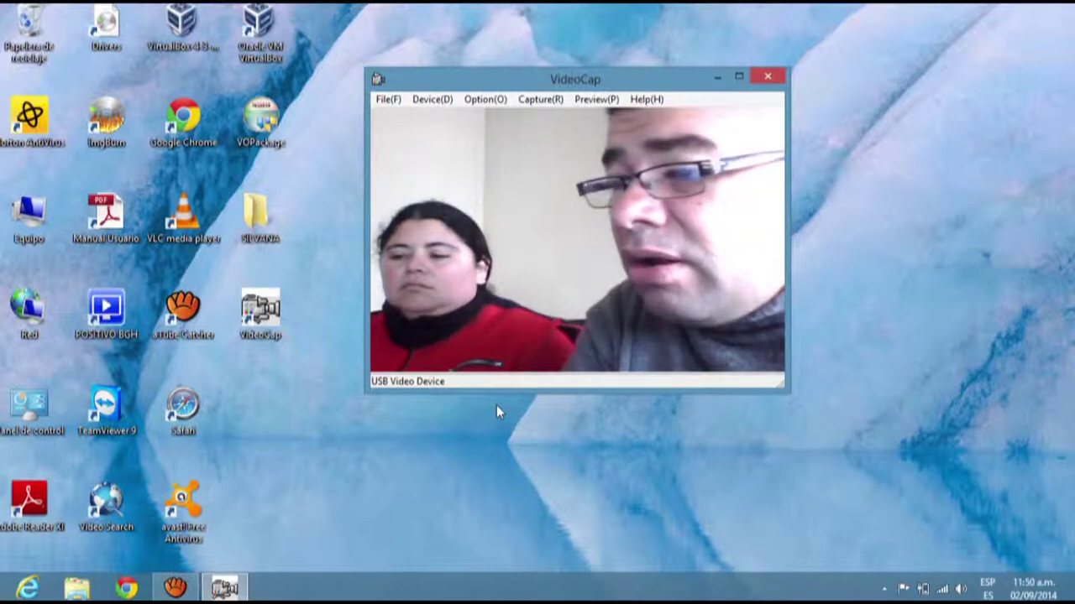
click(482, 101)
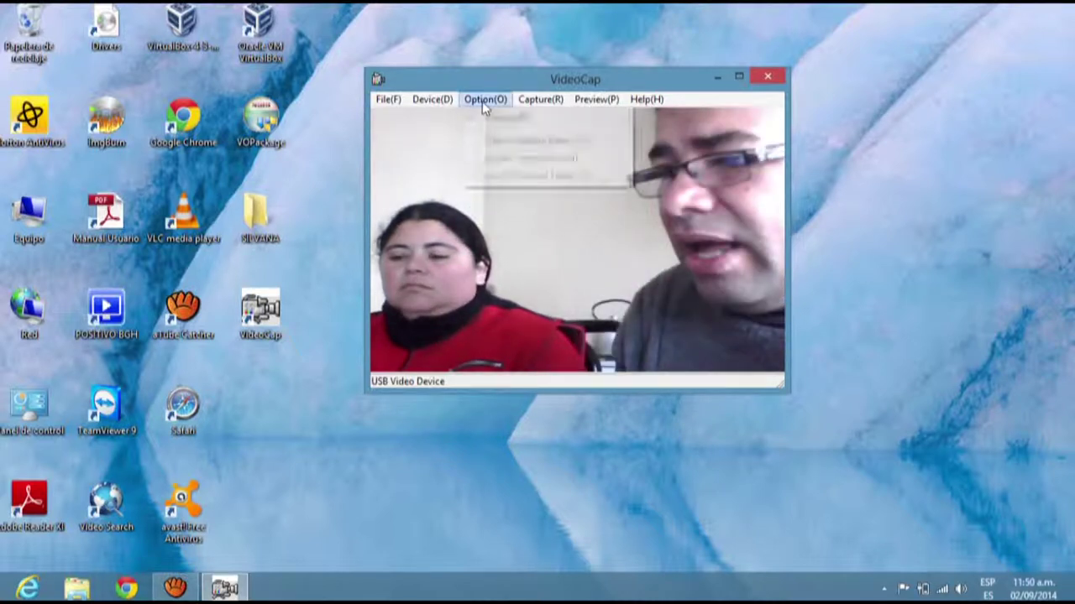
click(432, 100)
click(387, 99)
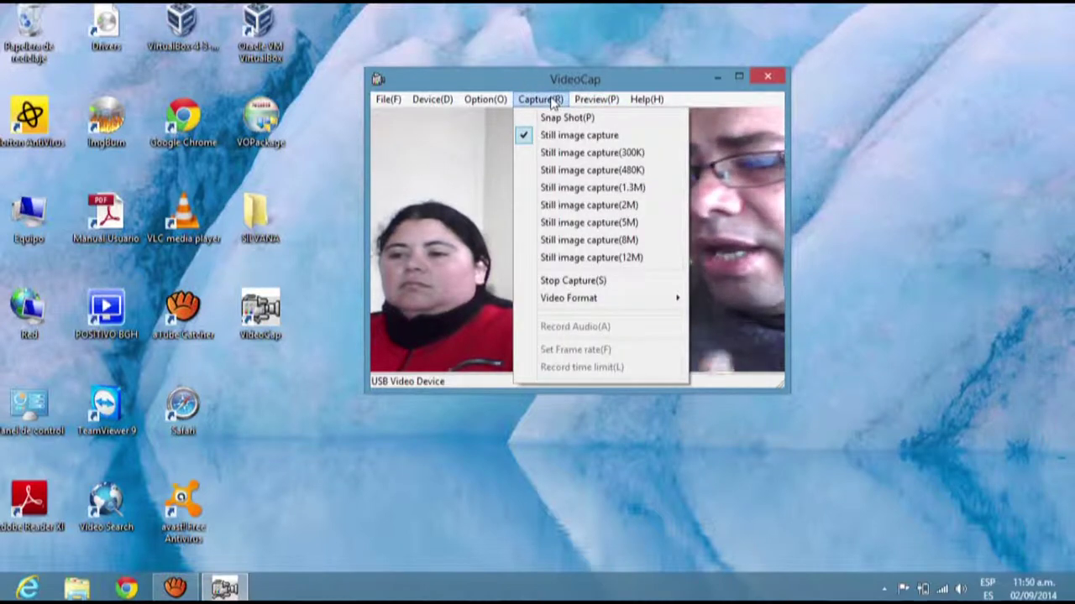
click(598, 241)
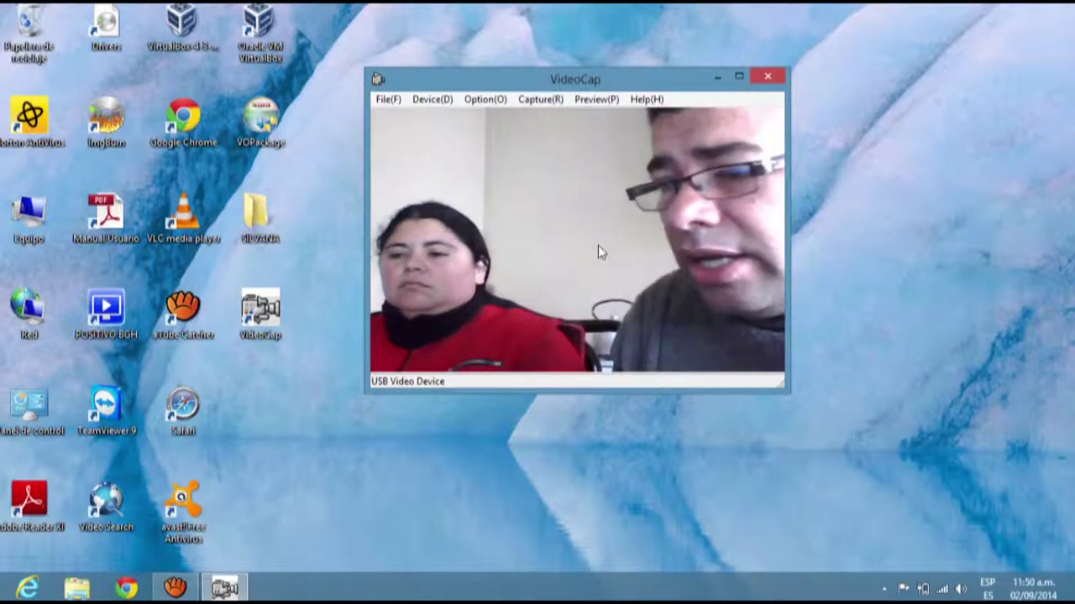
click(541, 100)
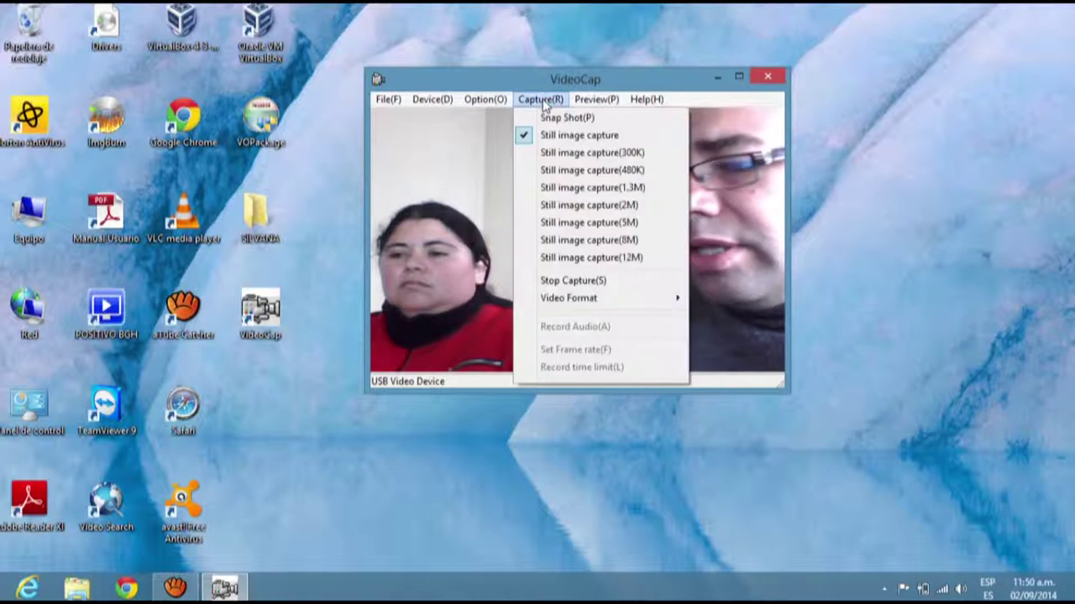
click(543, 99)
click(542, 100)
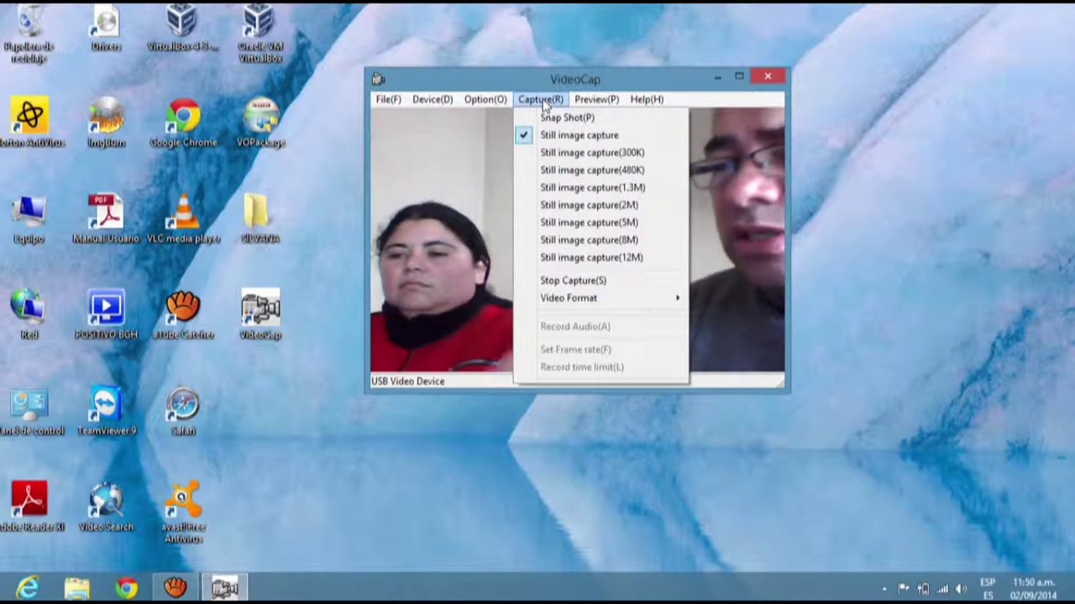
click(543, 99)
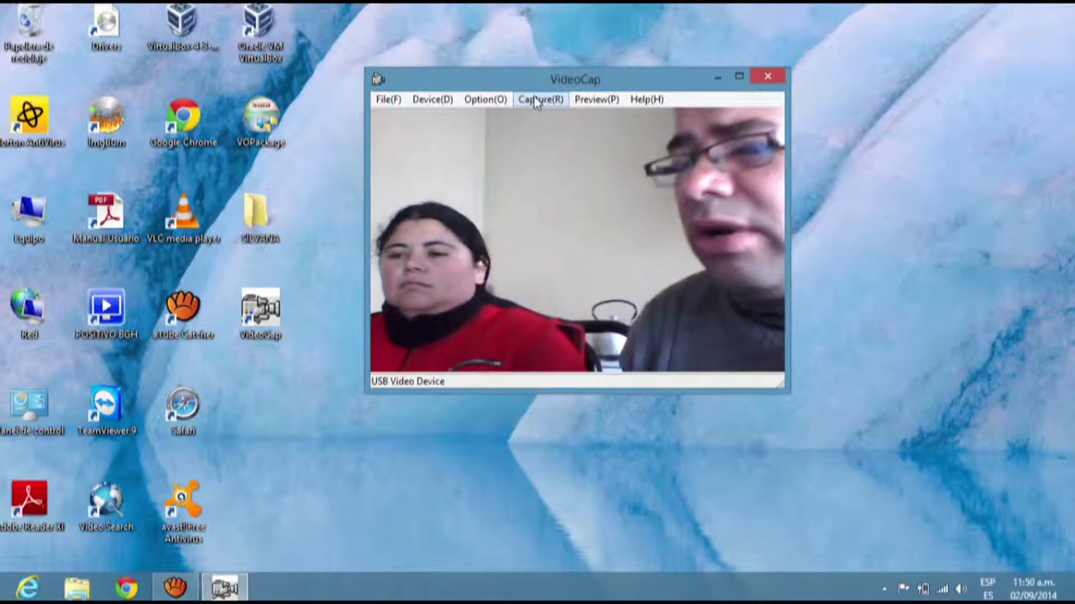
click(535, 99)
click(535, 99)
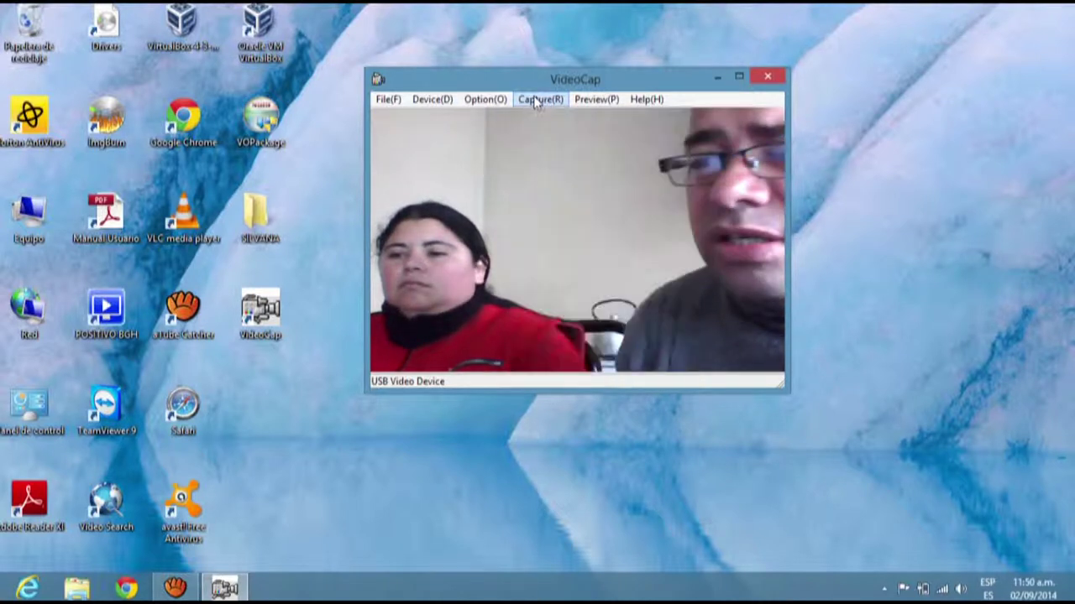
click(534, 99)
click(535, 99)
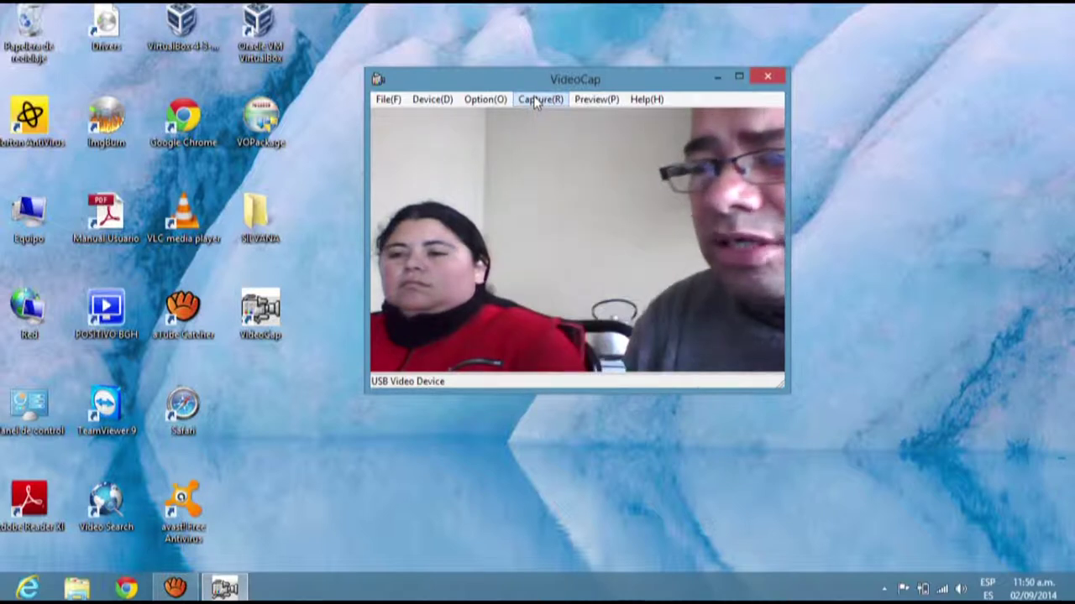
- Stop the running video capture
click(535, 99)
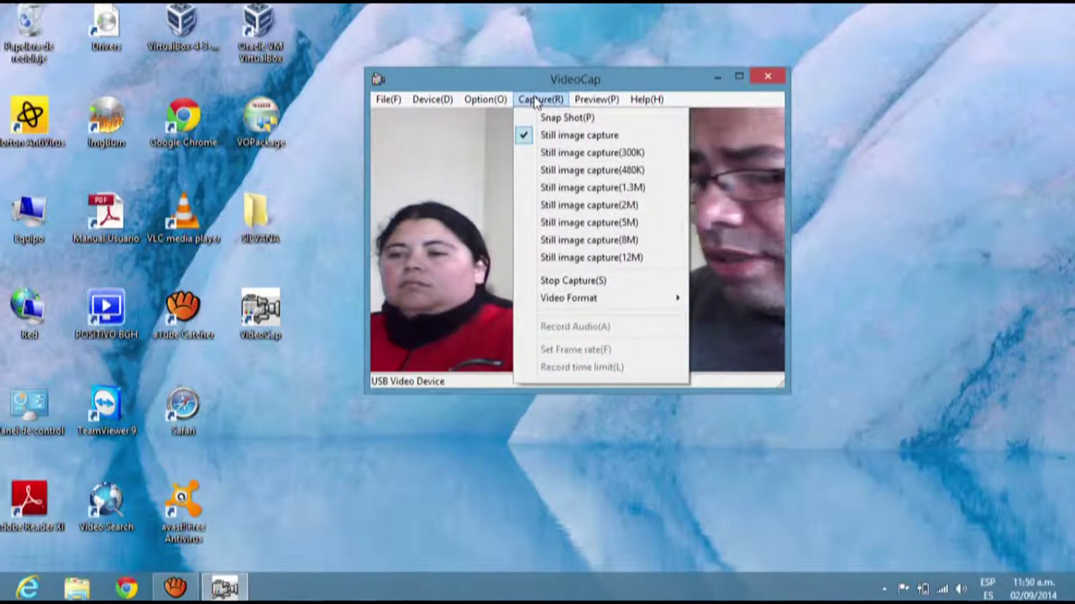
key(Down)
key(Down)
key(Down)
key(Down)
key(Down)
key(Down)
key(Down)
key(Down)
key(Down)
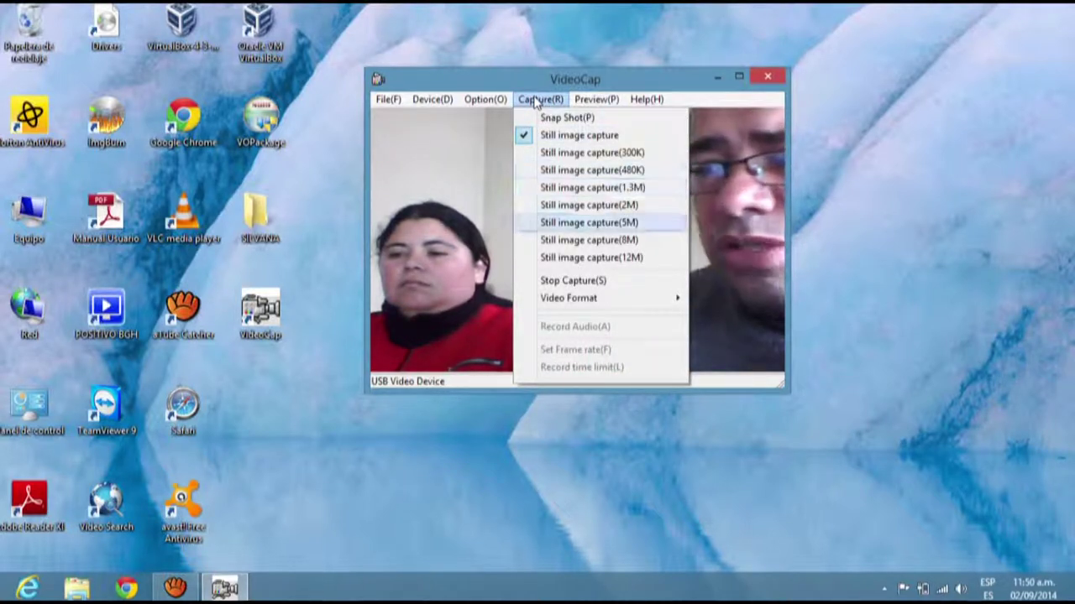
key(Down)
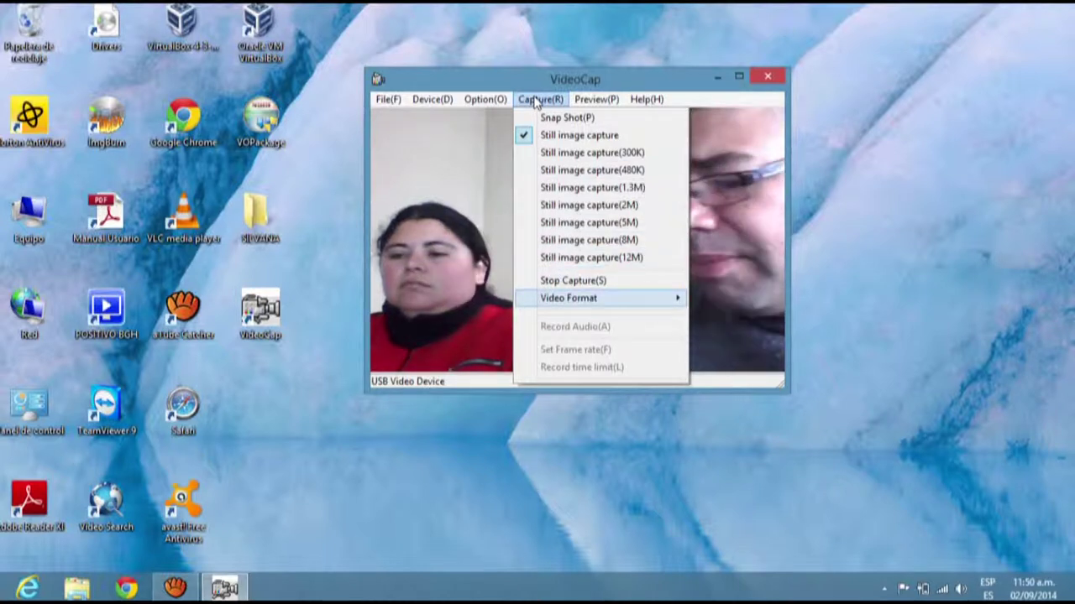
key(Up)
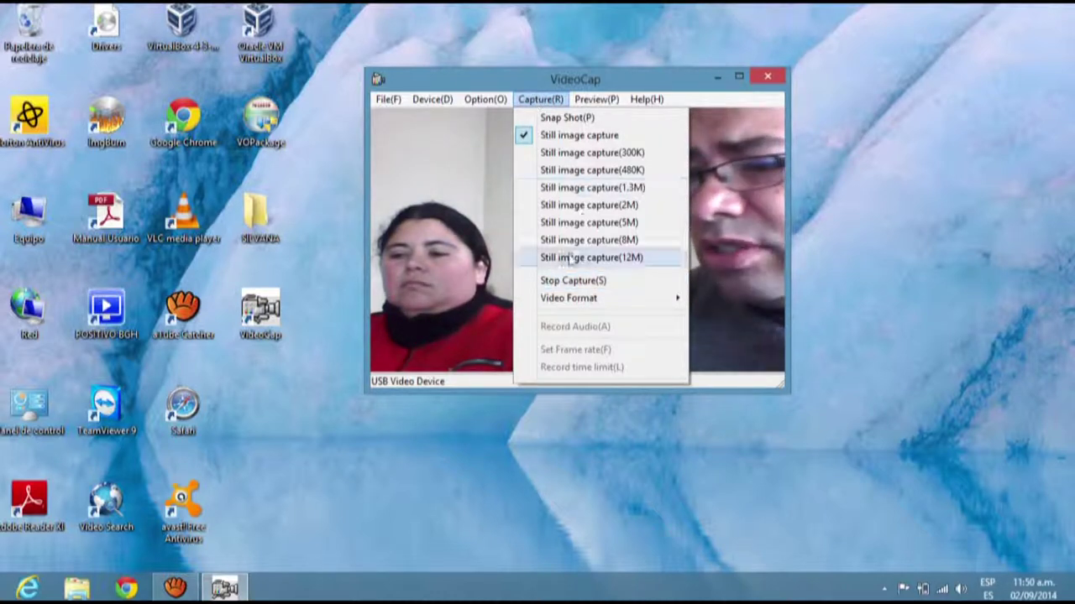
click(571, 283)
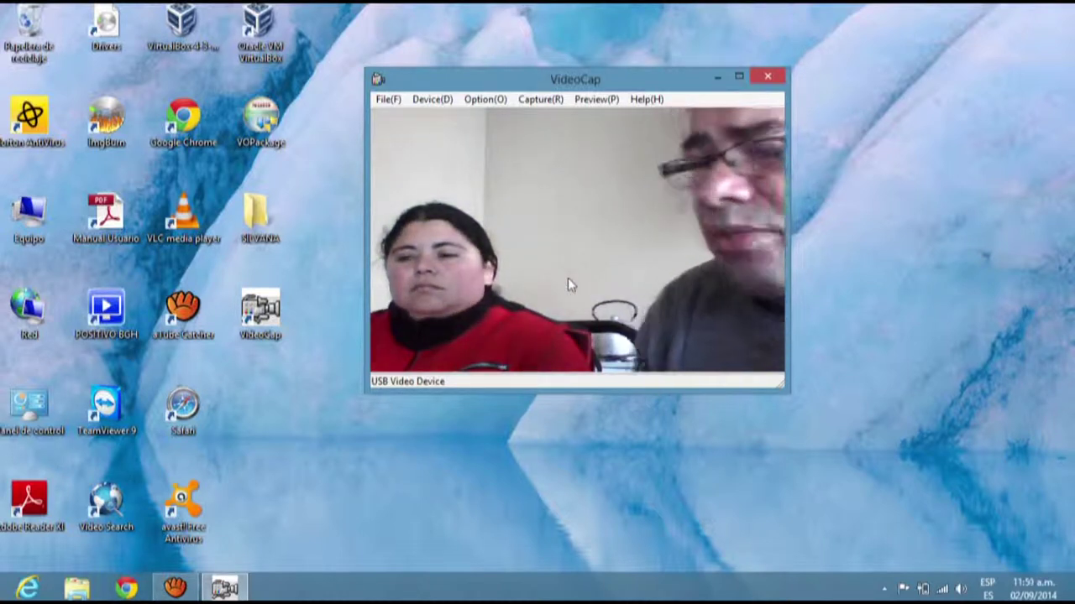
- Switch to File Explorer and check the Documents library, then open the Downloads folder holding the captured files
click(76, 588)
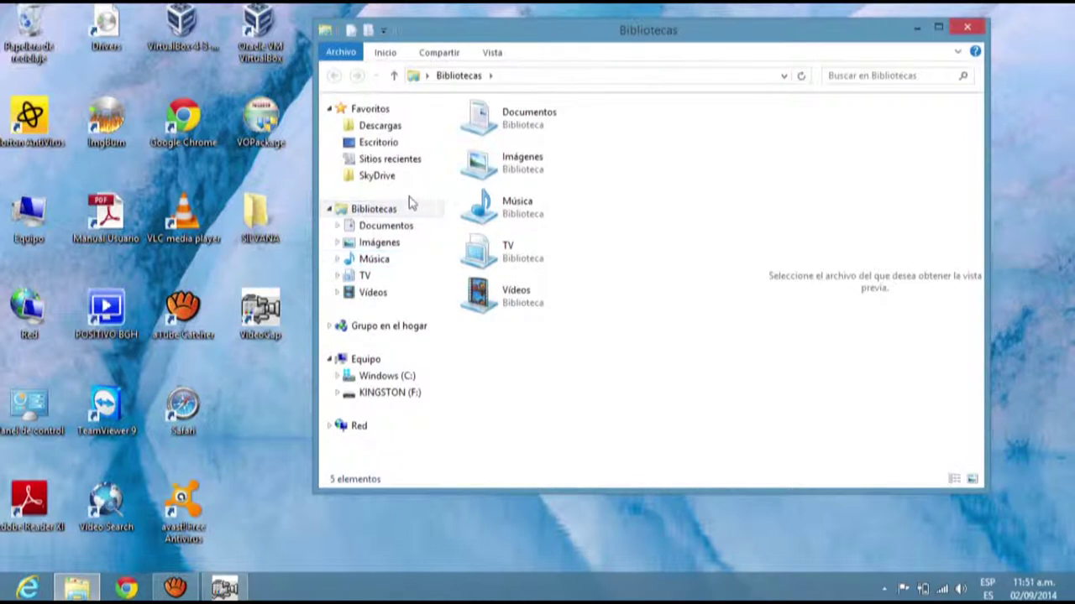
click(400, 228)
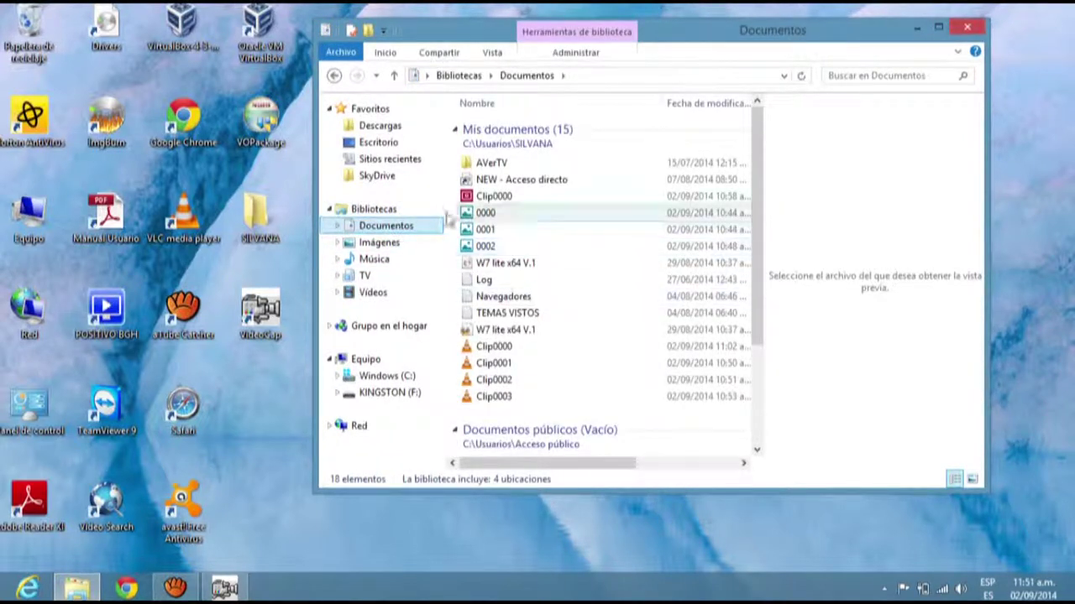
click(382, 128)
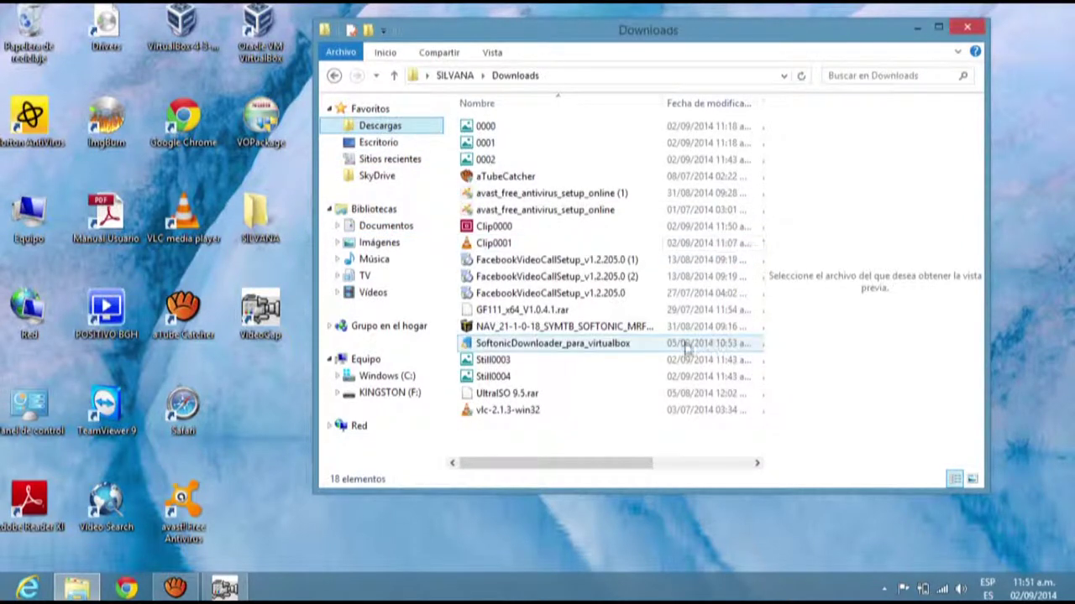
- Preview the recorded videos Clip0001 and Clip0000 and the captured image 0001 in the Downloads folder
click(522, 417)
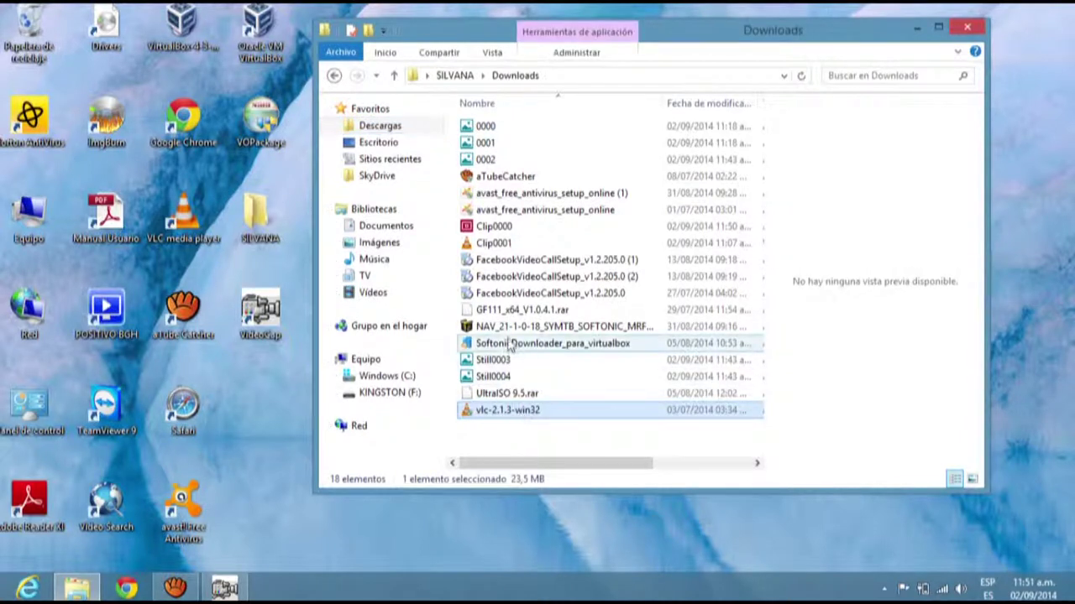
click(491, 245)
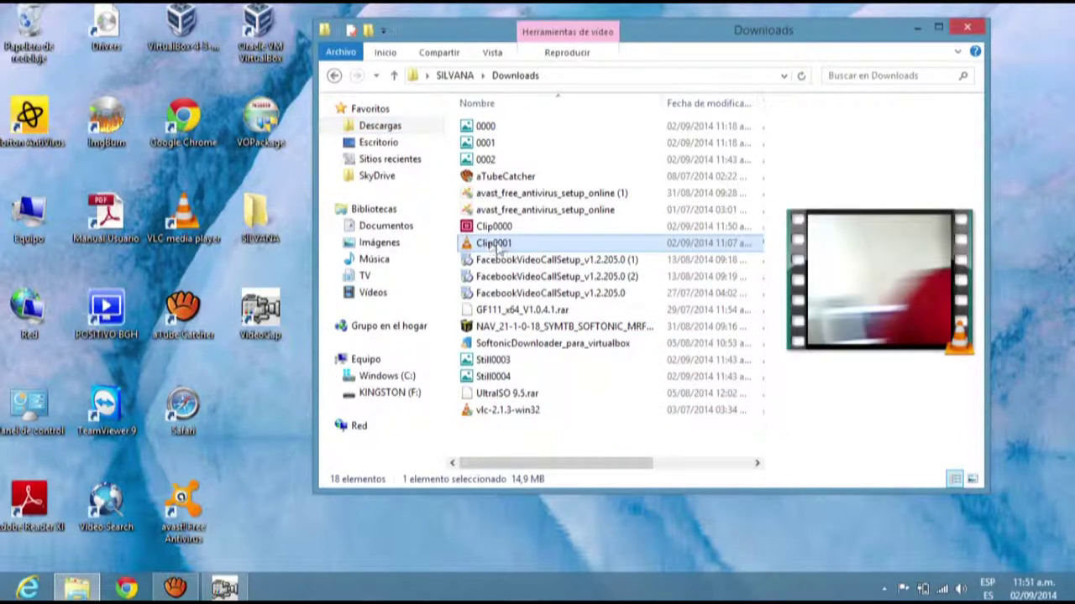
click(502, 233)
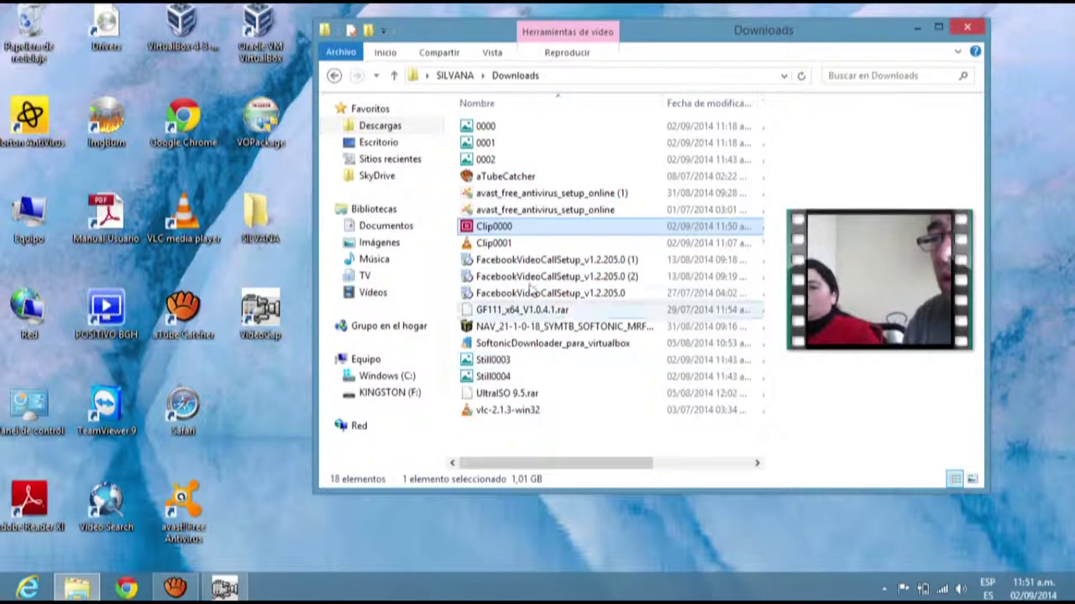
click(502, 160)
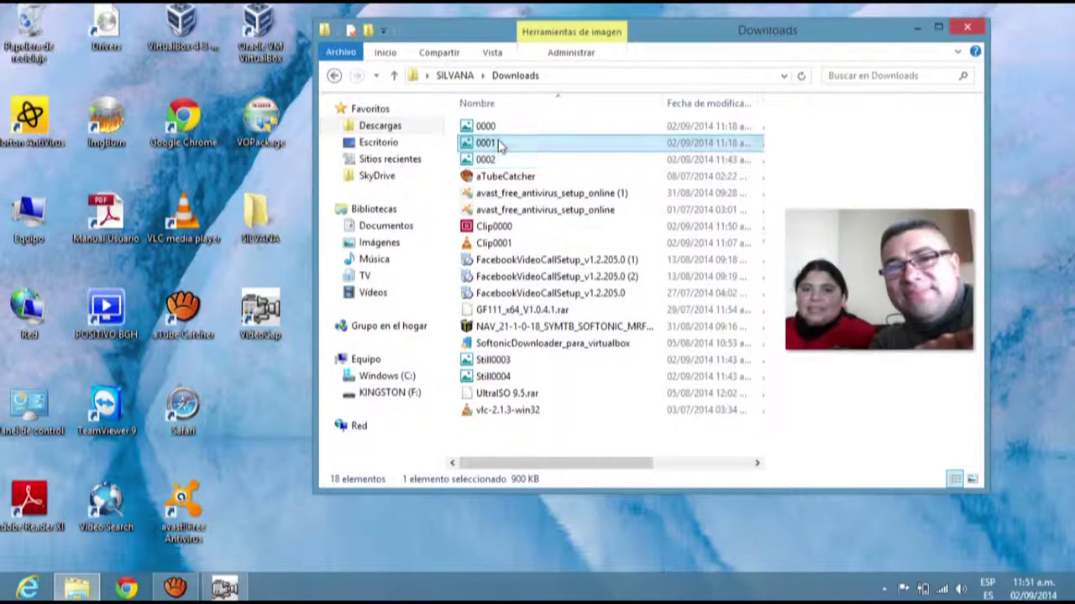
- Preview the captured image 0000 in Downloads and open the Documents library to view its captured files
click(492, 127)
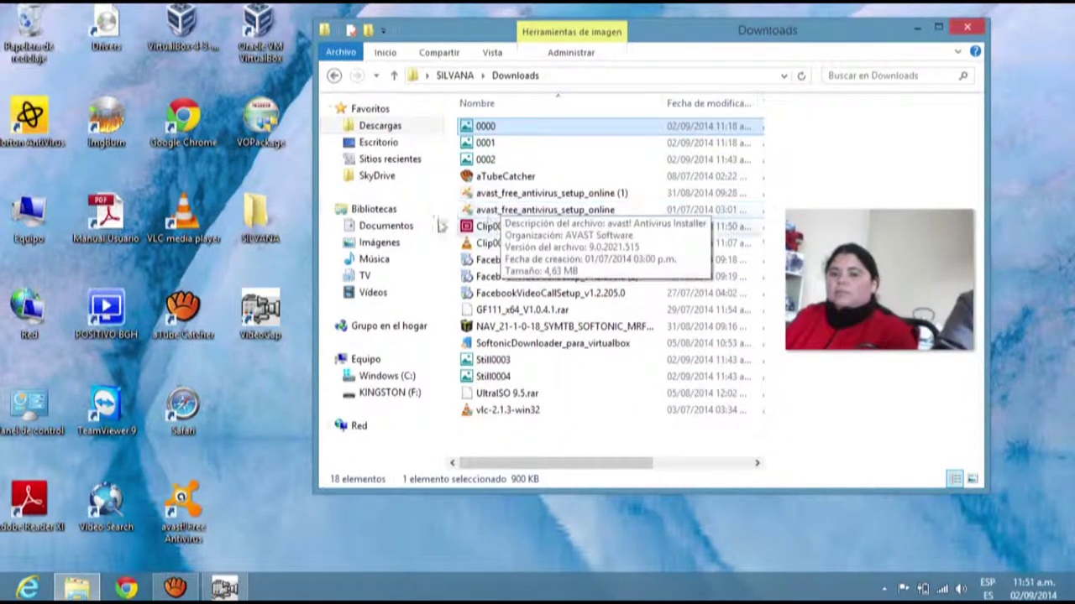
click(395, 144)
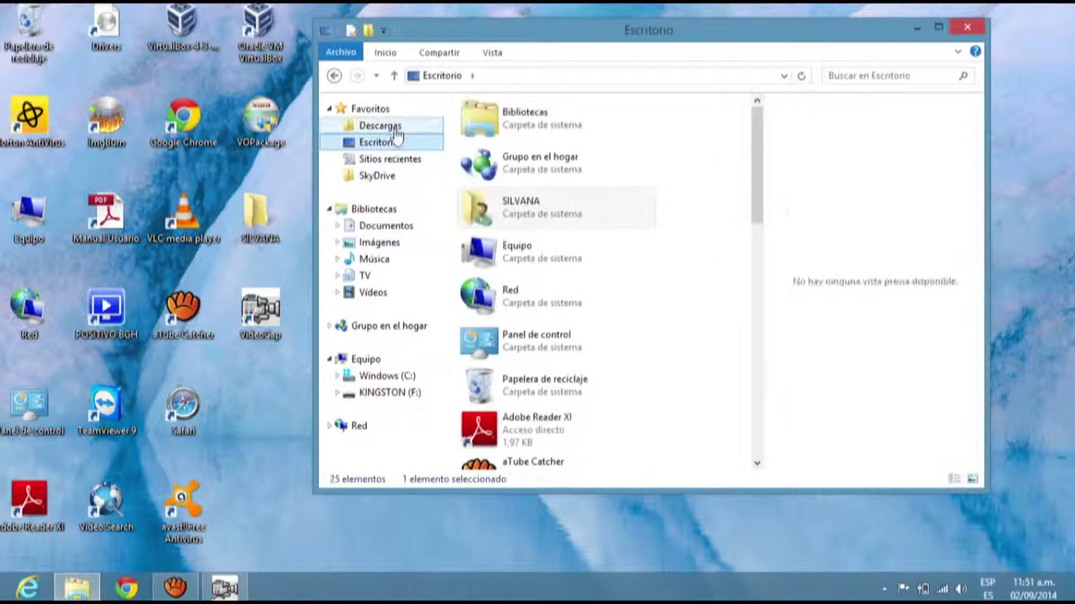
click(395, 127)
click(385, 225)
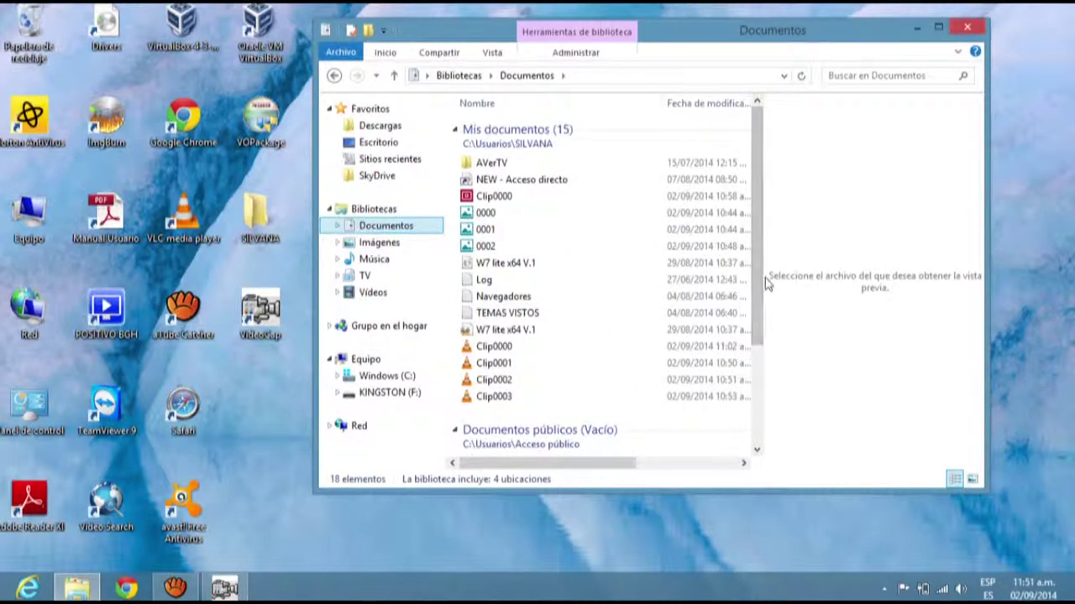
drag(548, 463, 523, 475)
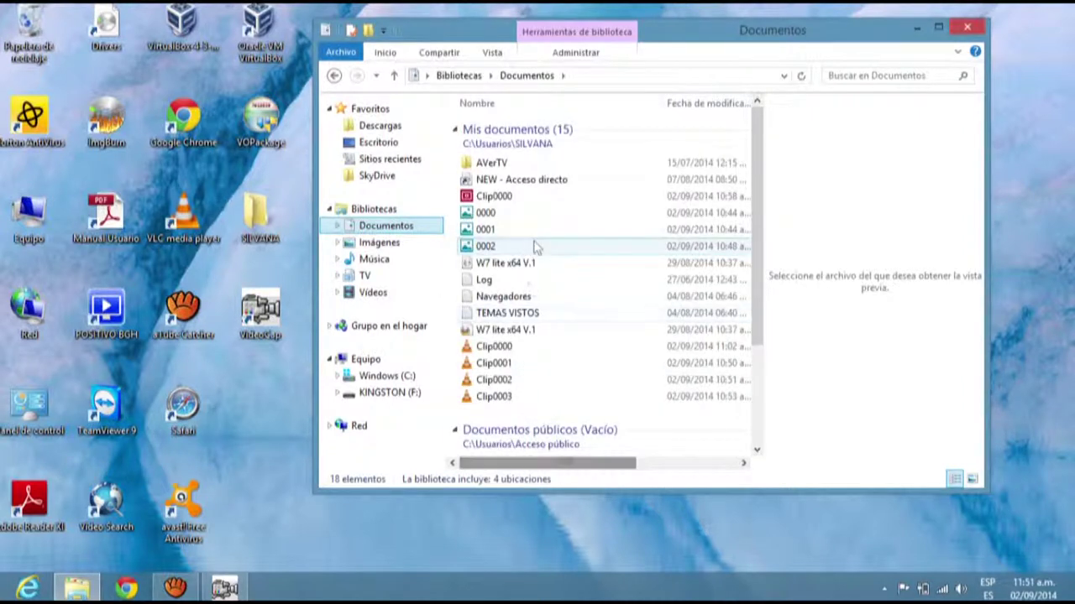
- Play the AVI video Clip0000 from the Documents library in Windows Media Player and close the player
click(495, 199)
right_click(496, 200)
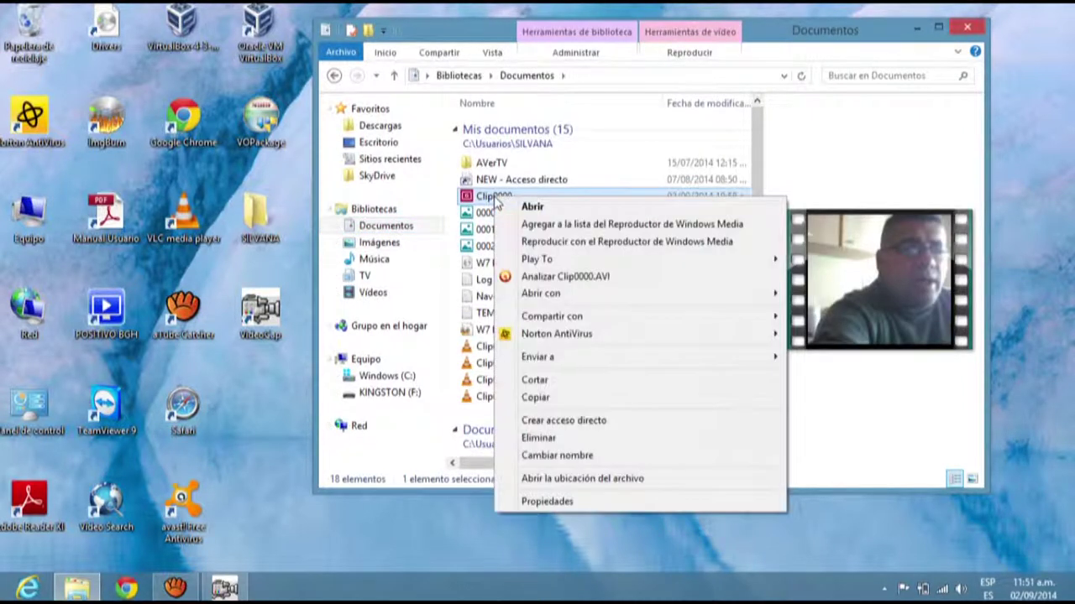
mouse_move(632, 265)
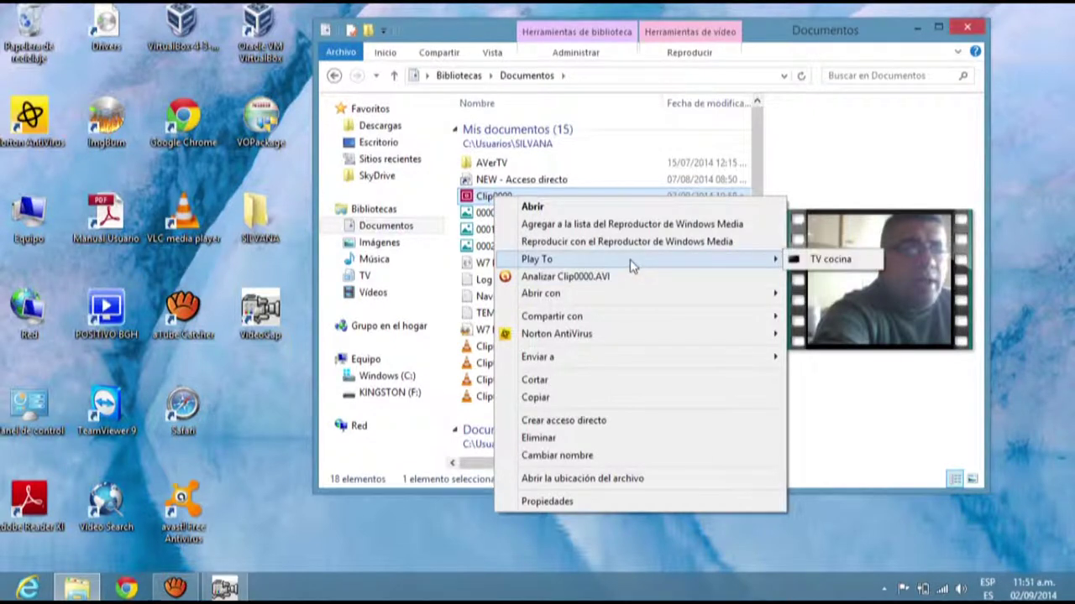
mouse_move(631, 296)
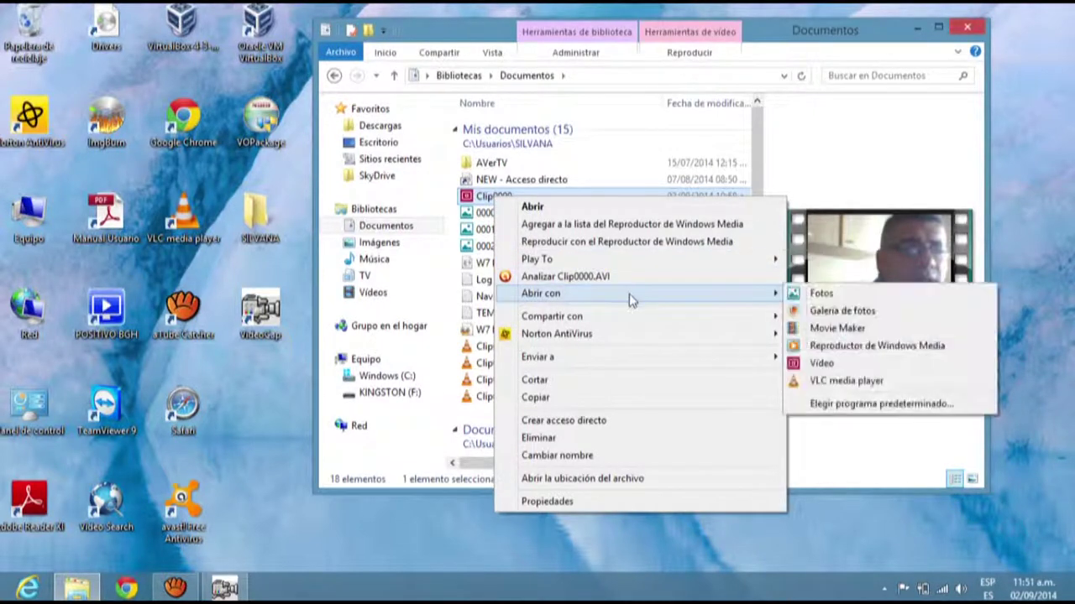
click(862, 347)
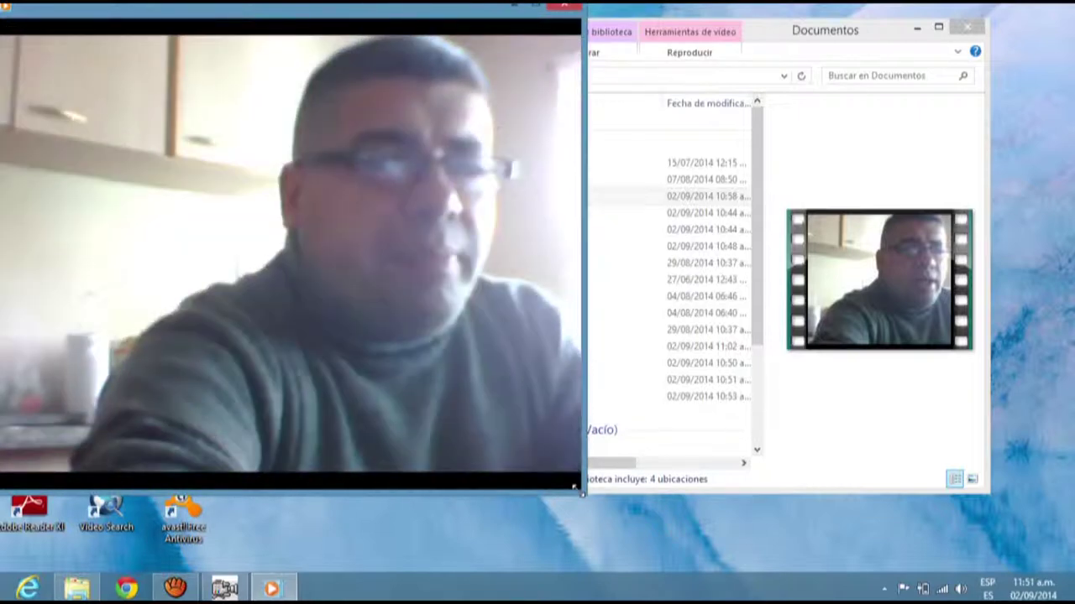
mouse_move(453, 283)
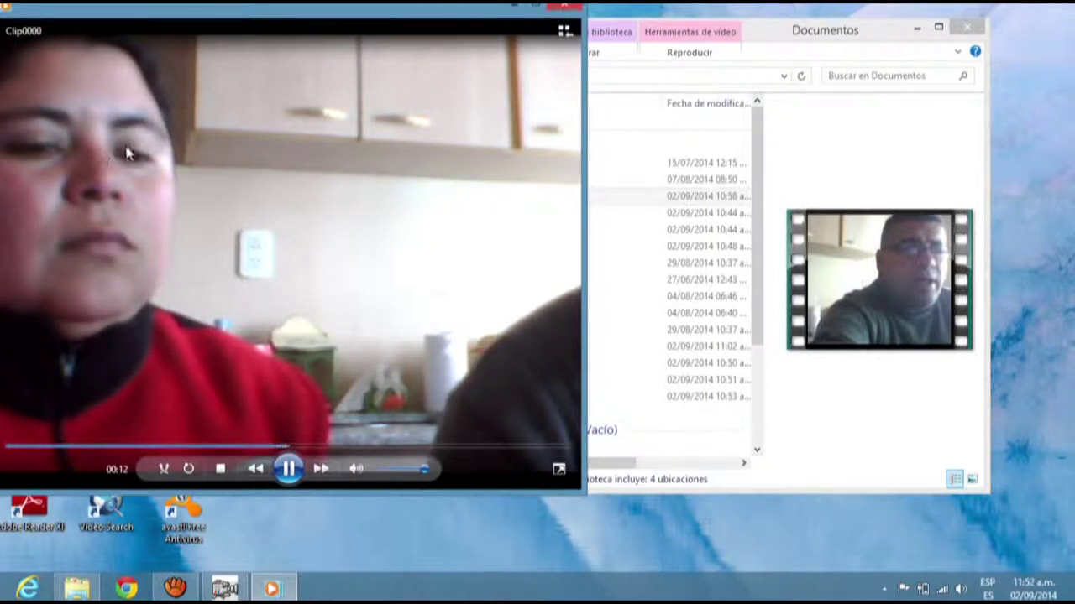
click(560, 4)
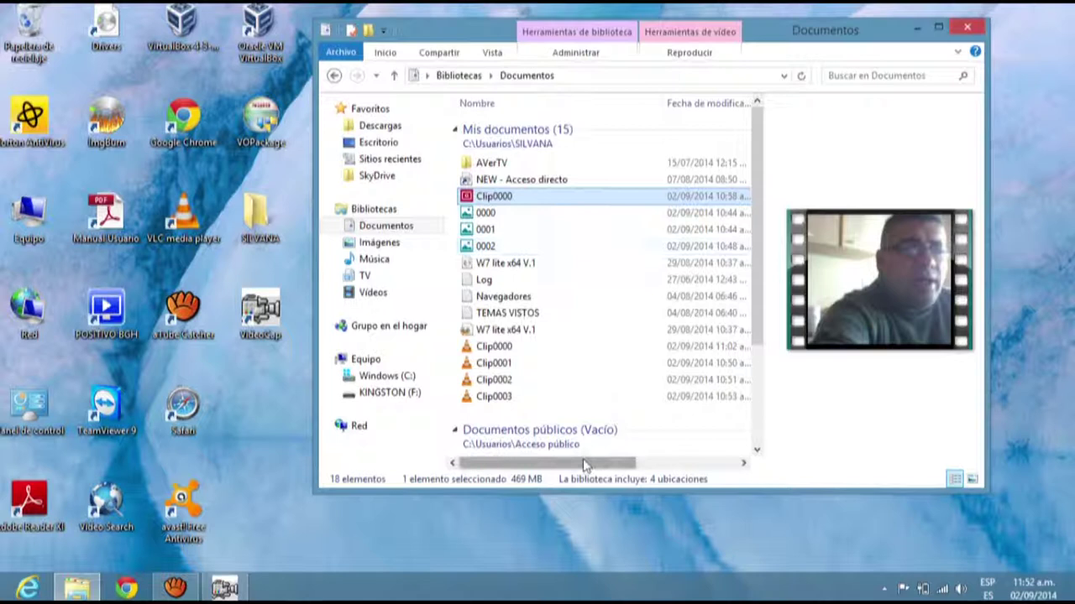
- Check the file type and size of the AVI video Clip0000 in its properties and close them without changes
mouse_move(583, 464)
mouse_down()
mouse_move(709, 491)
mouse_move(571, 480)
mouse_up()
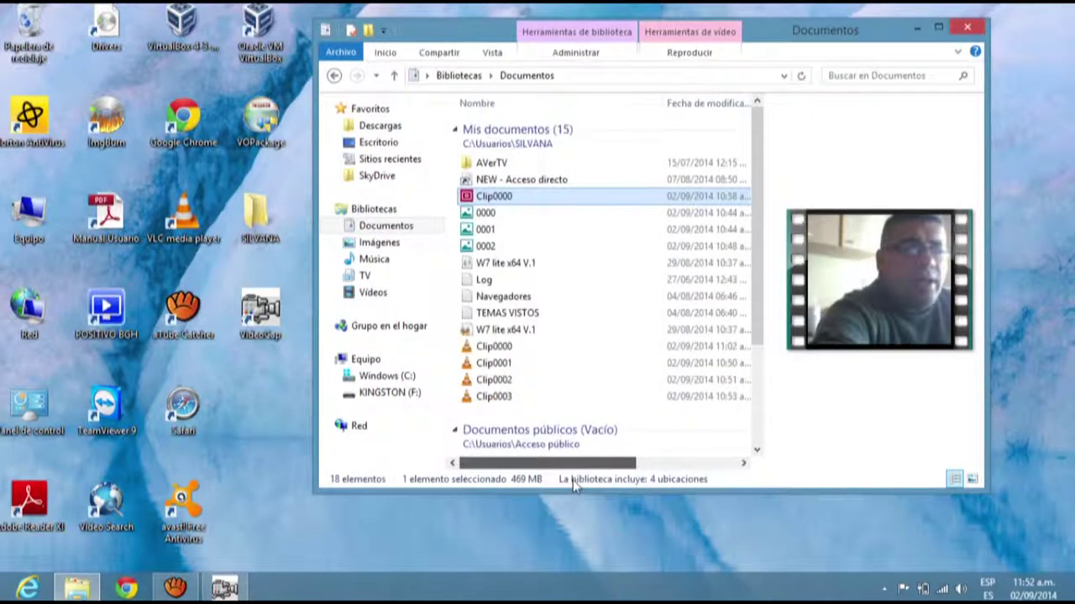
mouse_move(523, 203)
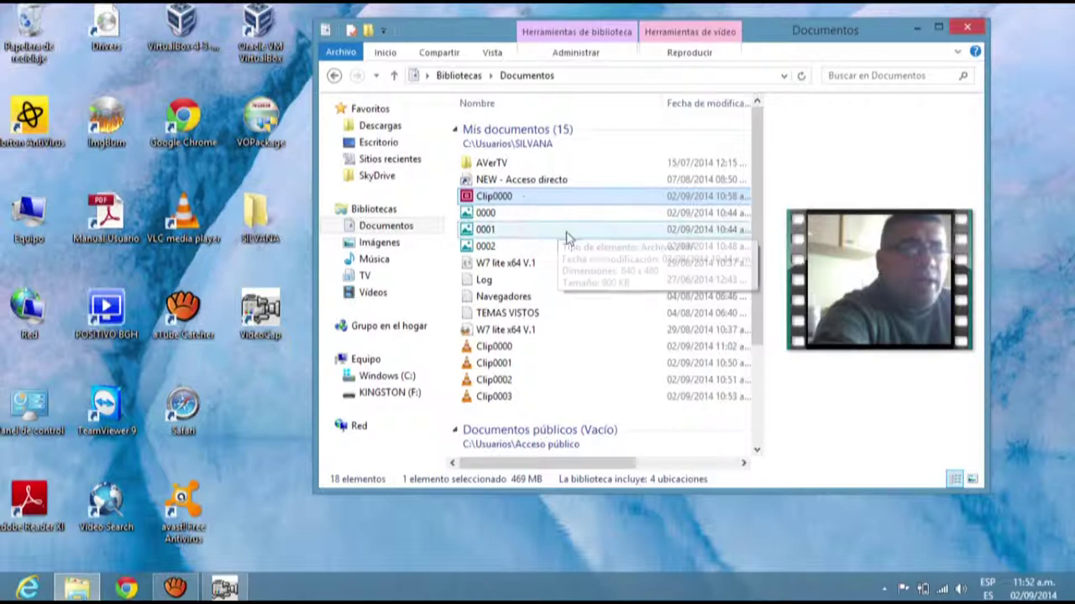
click(523, 199)
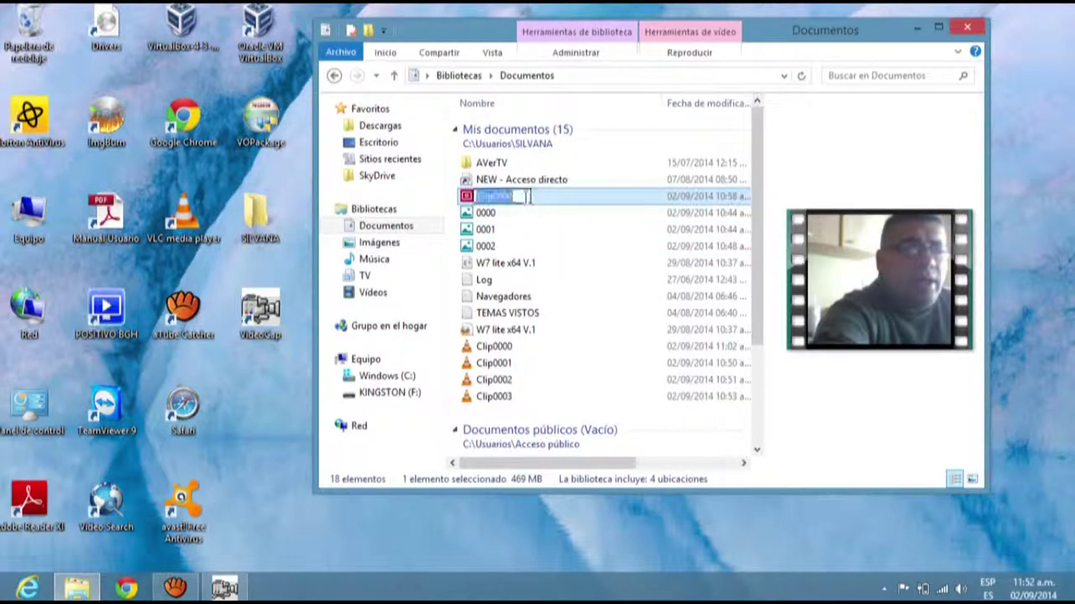
right_click(526, 196)
click(471, 205)
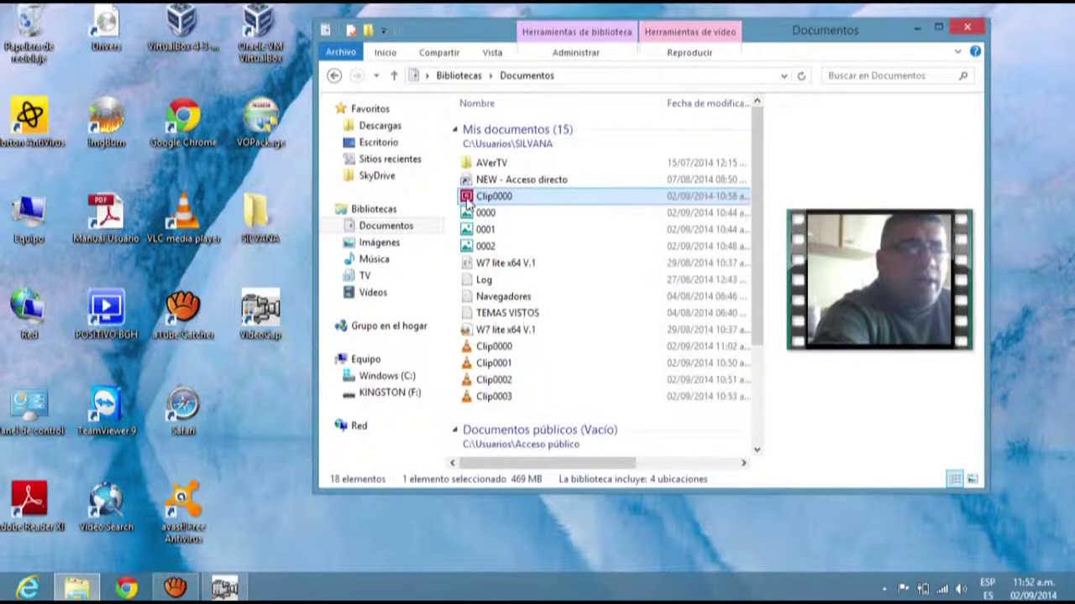
right_click(468, 199)
click(505, 503)
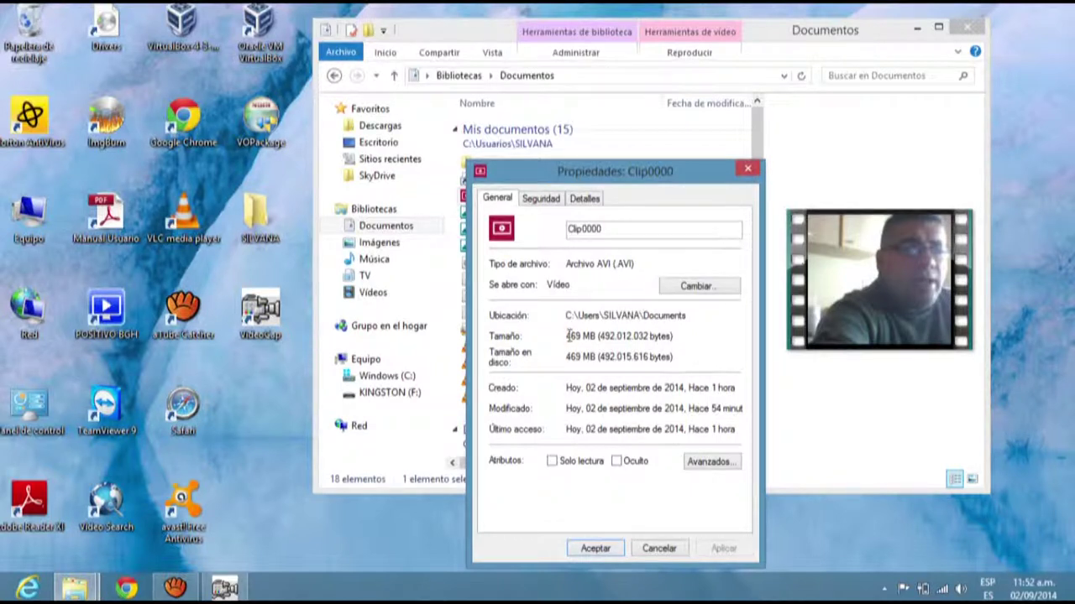
click(664, 548)
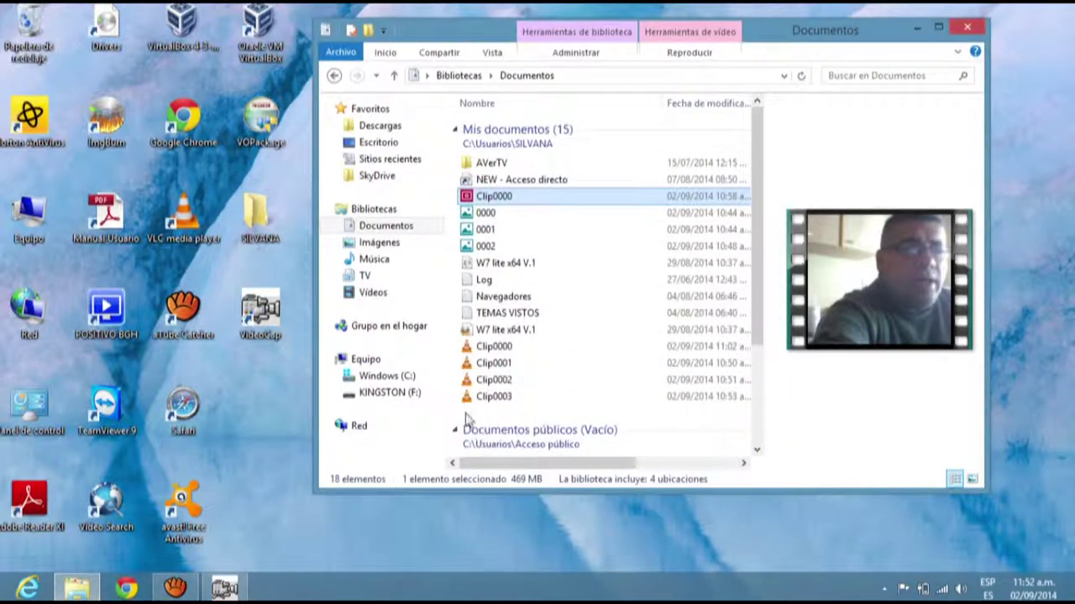
- Go back to the Downloads folder, play Clip0000 full screen in Windows Media Player and close the player
click(334, 75)
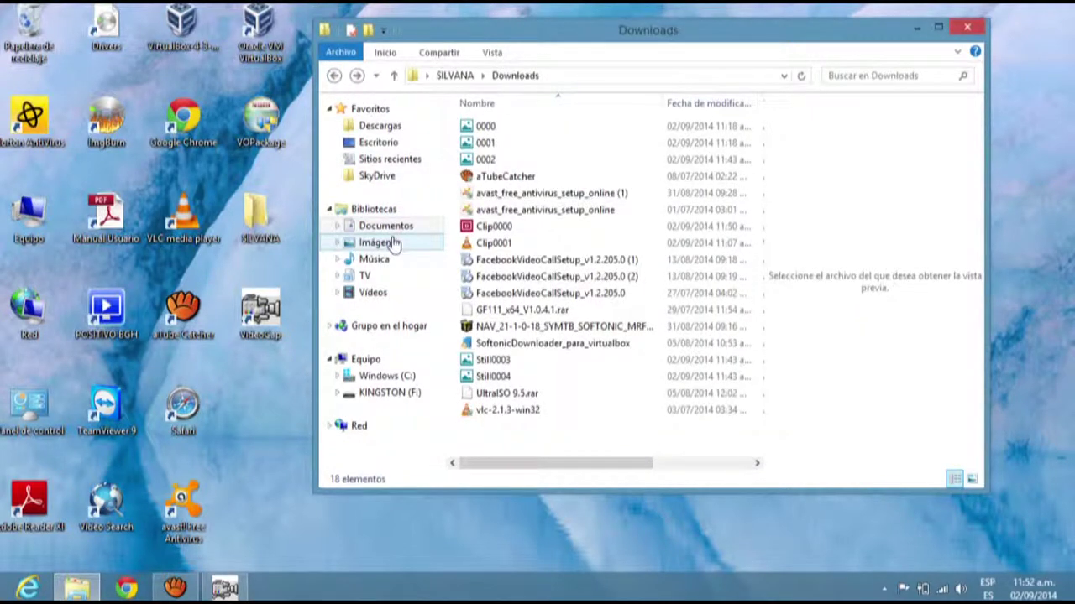
click(486, 227)
drag(569, 464, 531, 479)
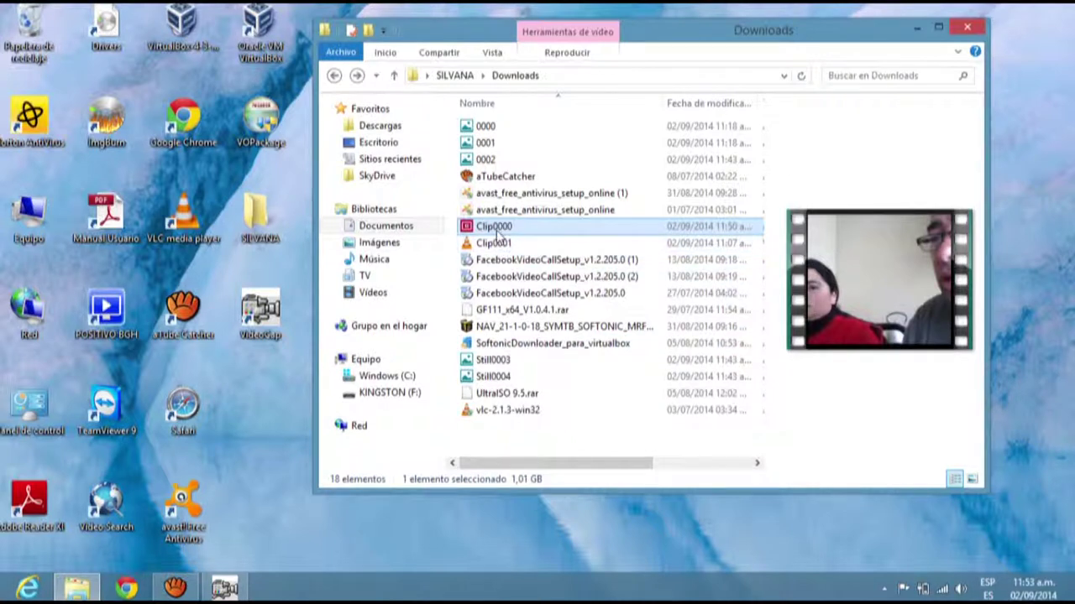
right_click(496, 230)
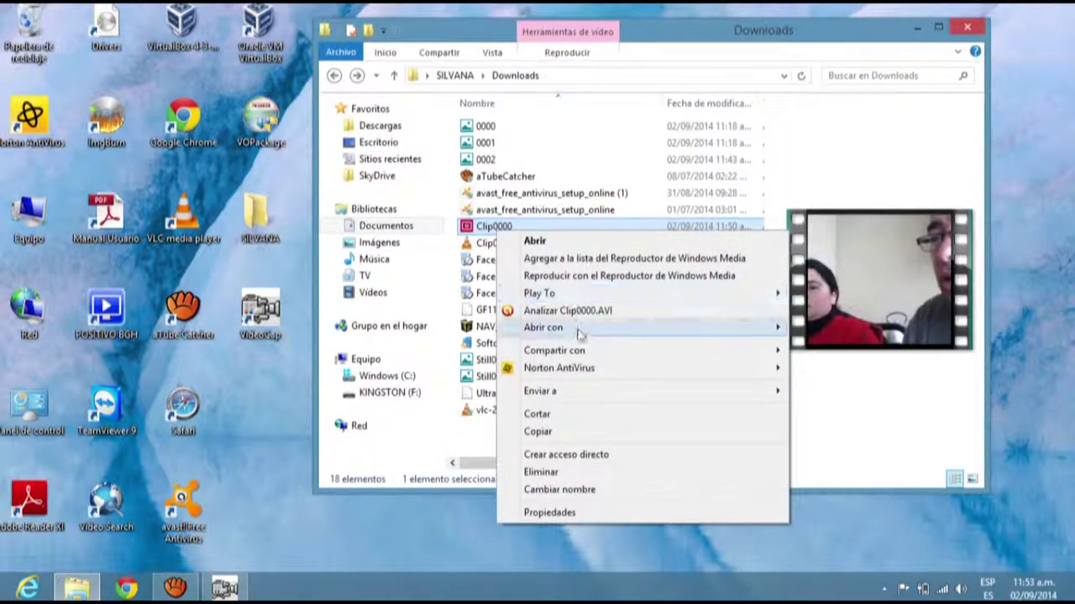
mouse_move(577, 334)
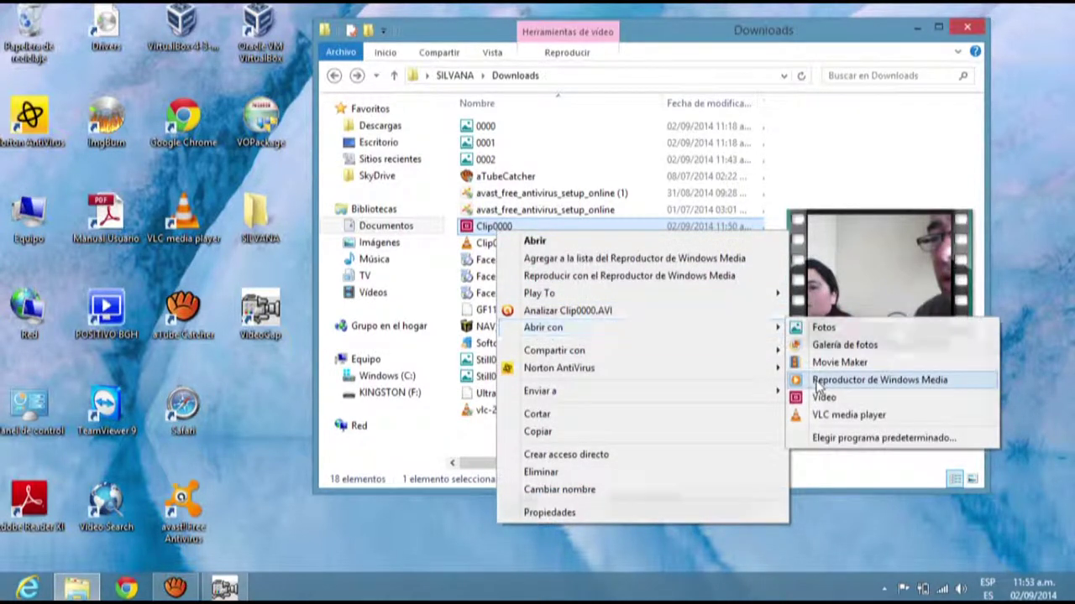
click(879, 380)
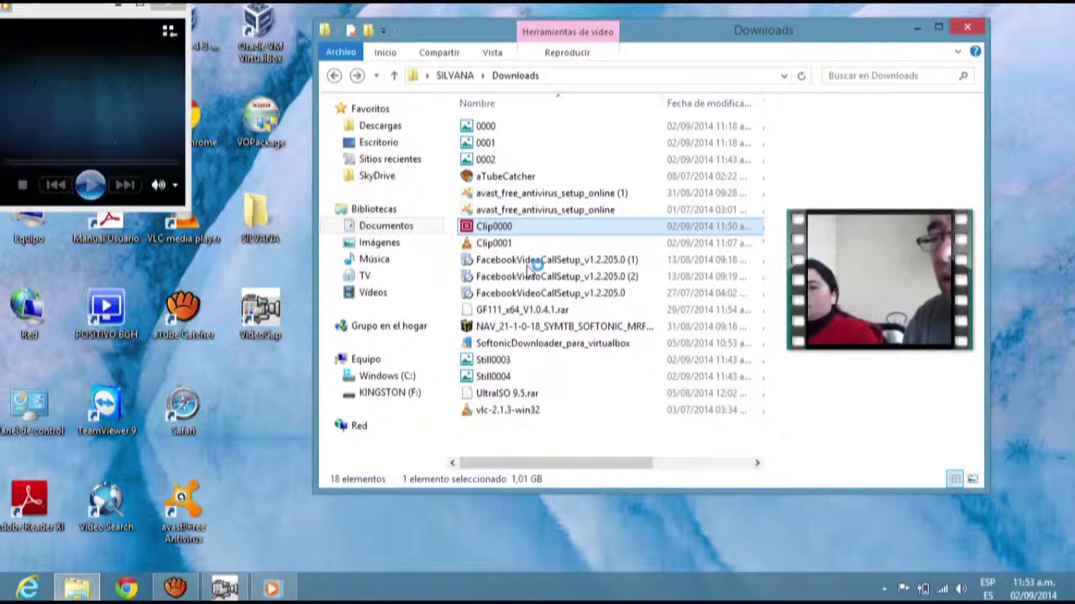
double_click(180, 194)
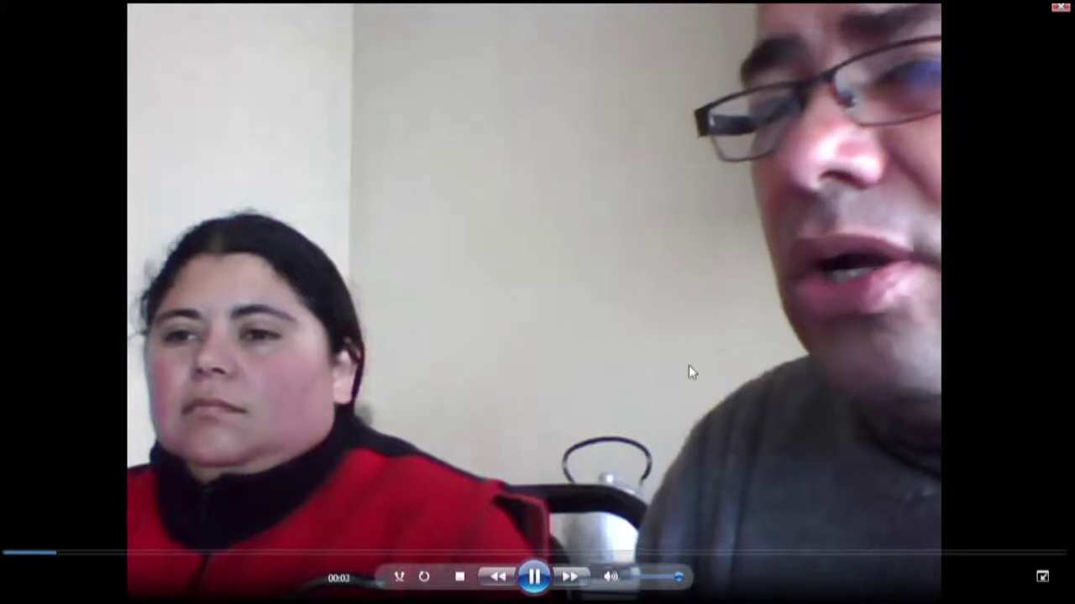
key(Escape)
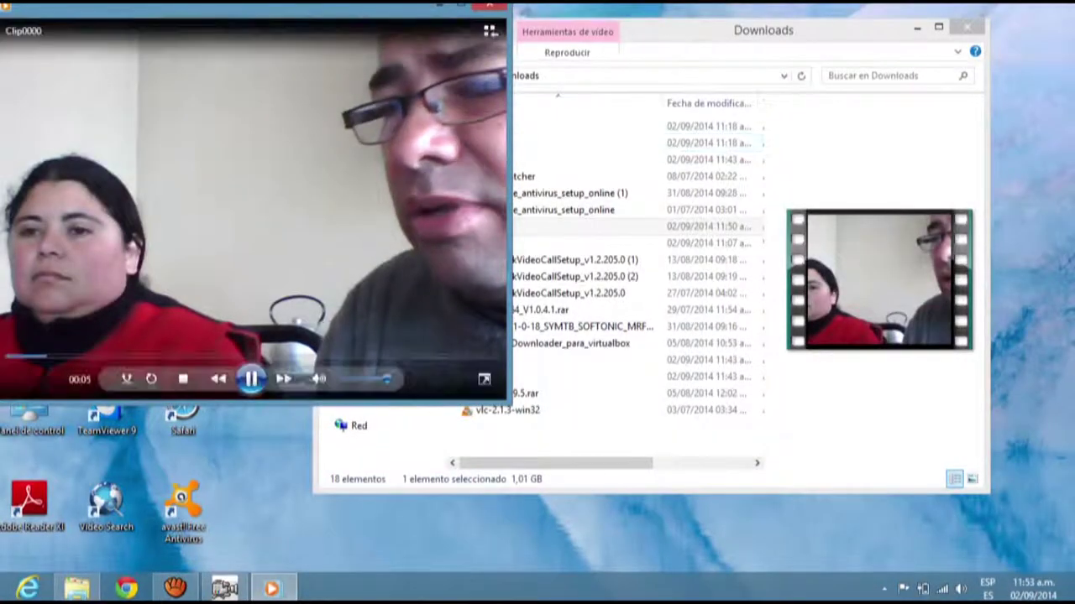
key(alt+F4)
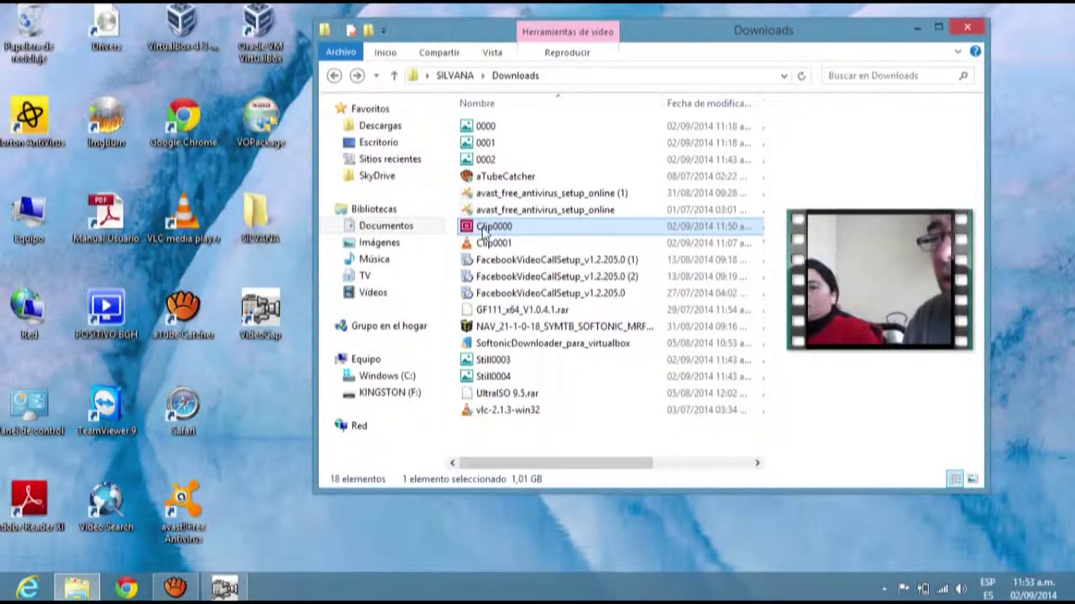
- Play Clip0001 from the Downloads folder full screen in Windows Media Player and close the player
right_click(484, 234)
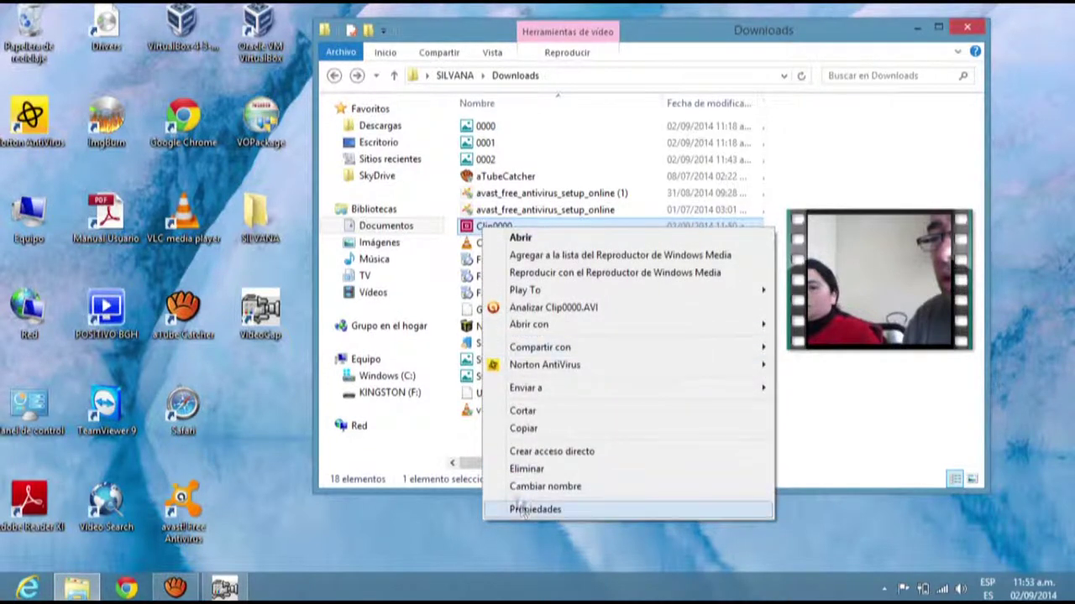
click(471, 243)
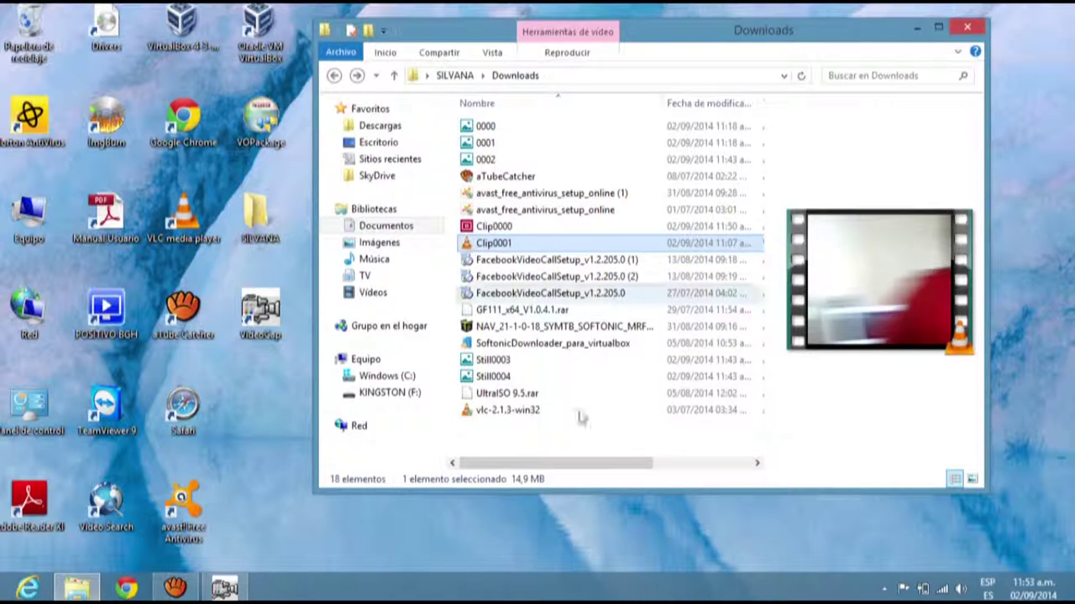
drag(585, 463, 473, 462)
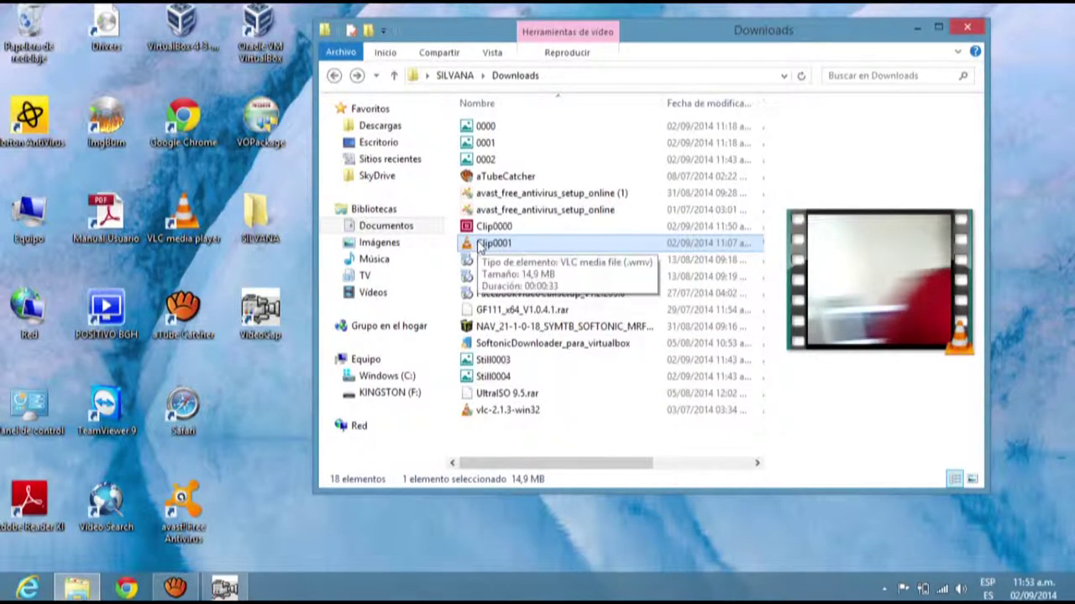
right_click(479, 245)
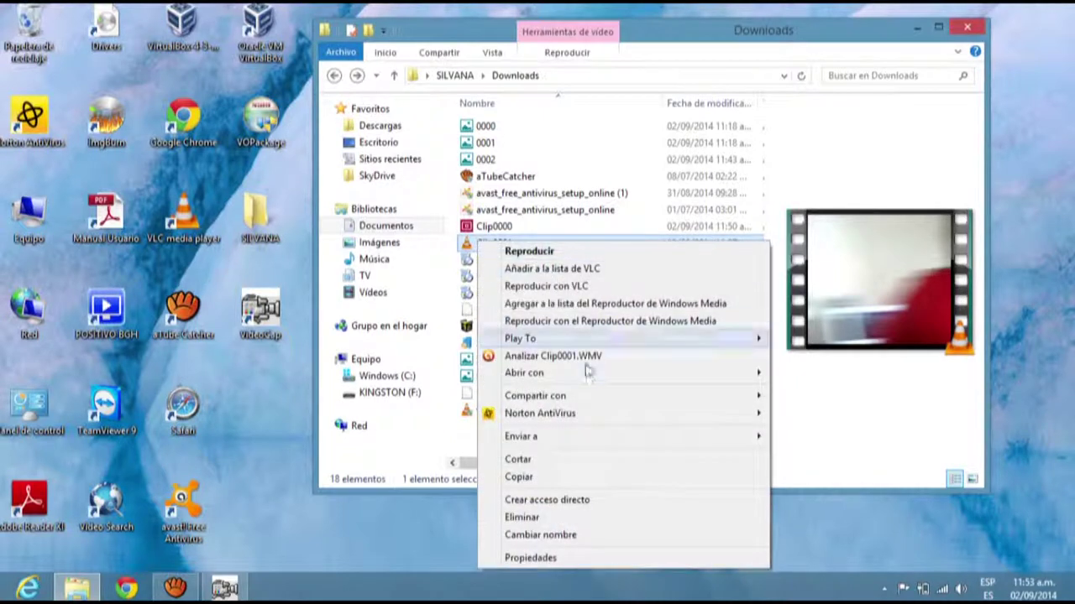
mouse_move(588, 378)
click(811, 427)
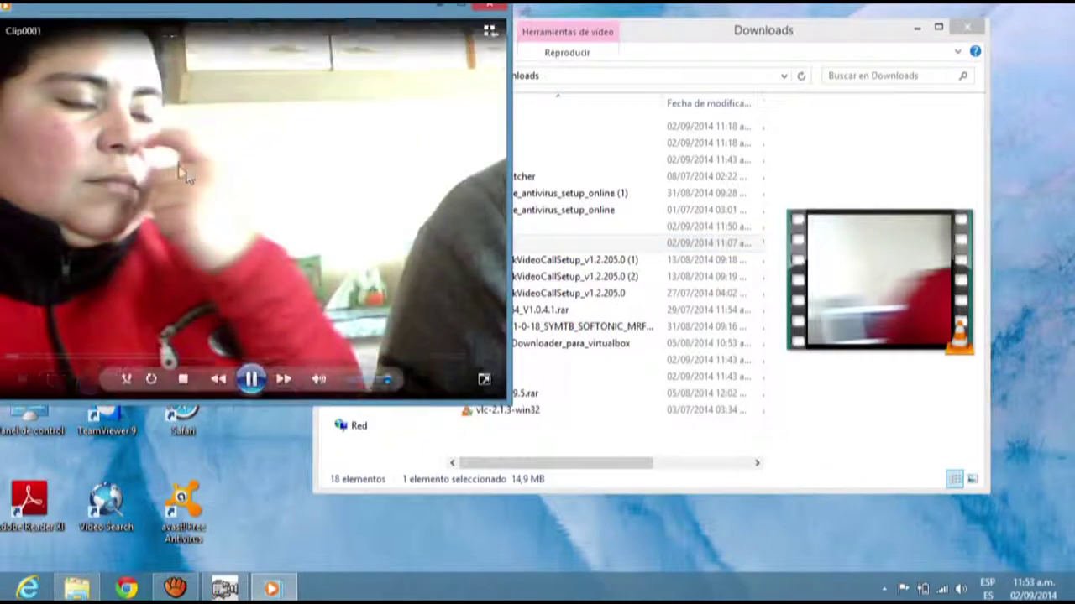
double_click(221, 210)
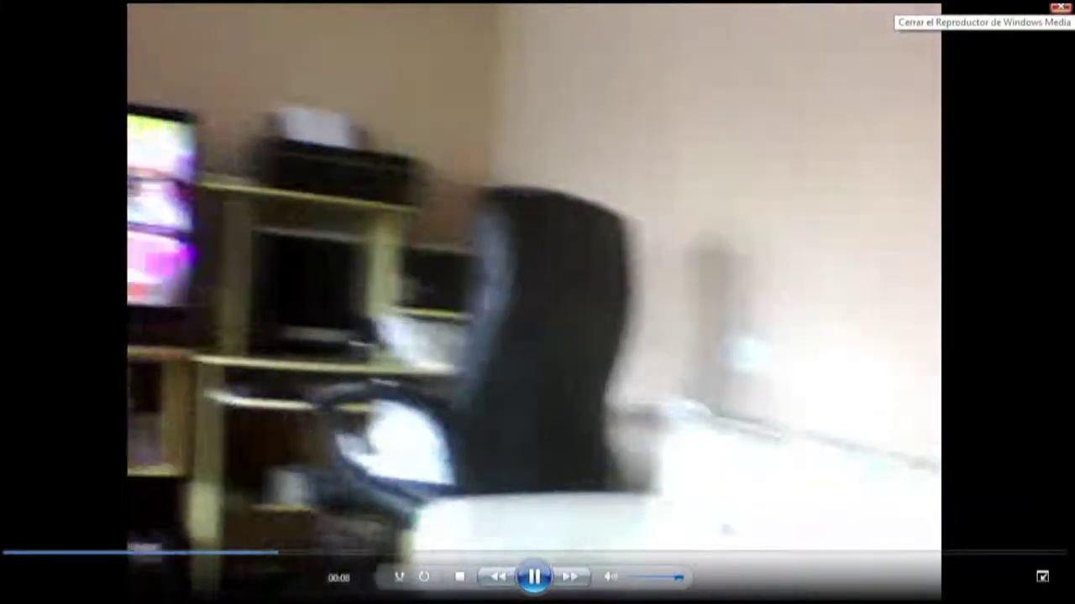
click(1059, 8)
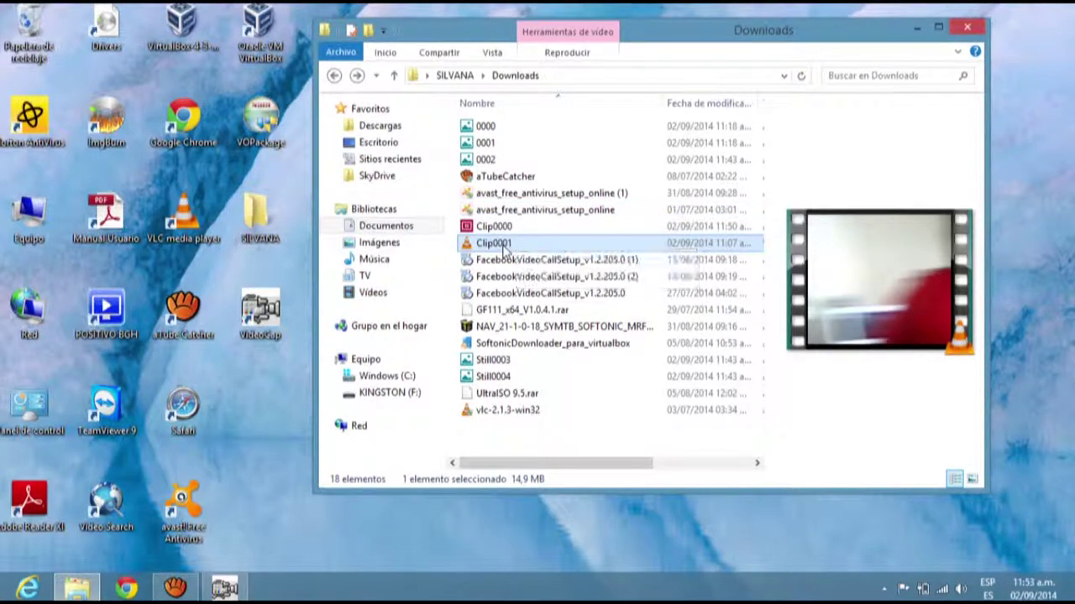
- Check the file type and size of Clip0001 in its properties, and close the Downloads window
right_click(504, 246)
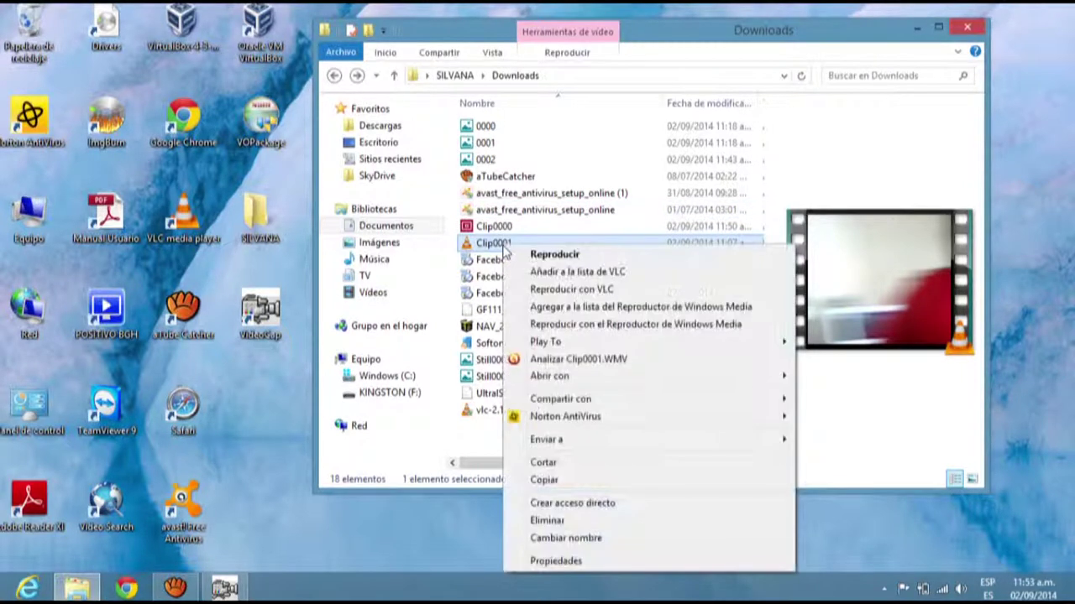
click(554, 560)
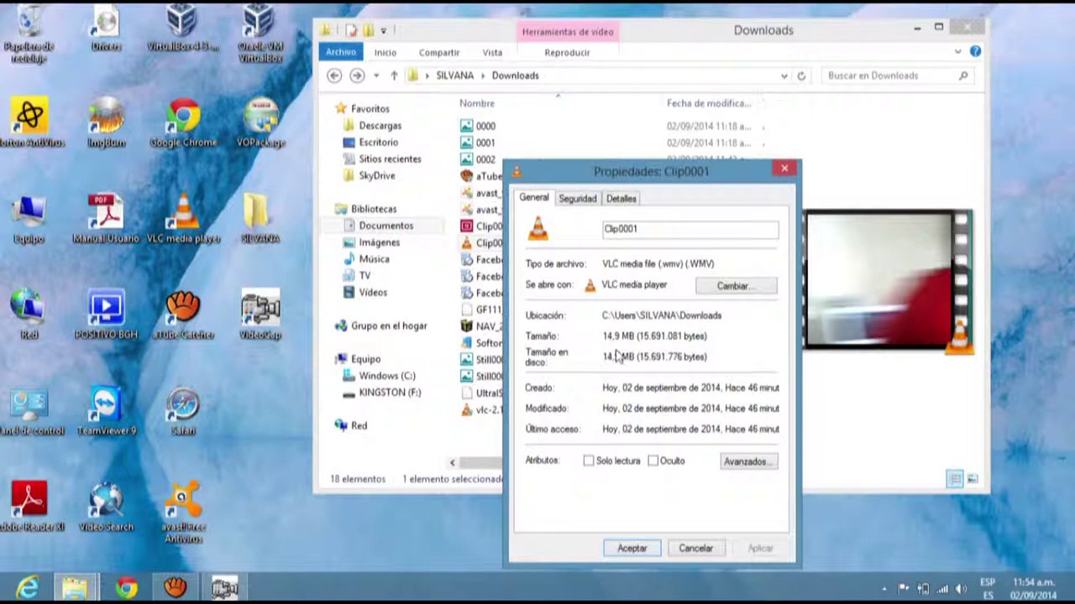
click(695, 549)
drag(551, 470, 492, 465)
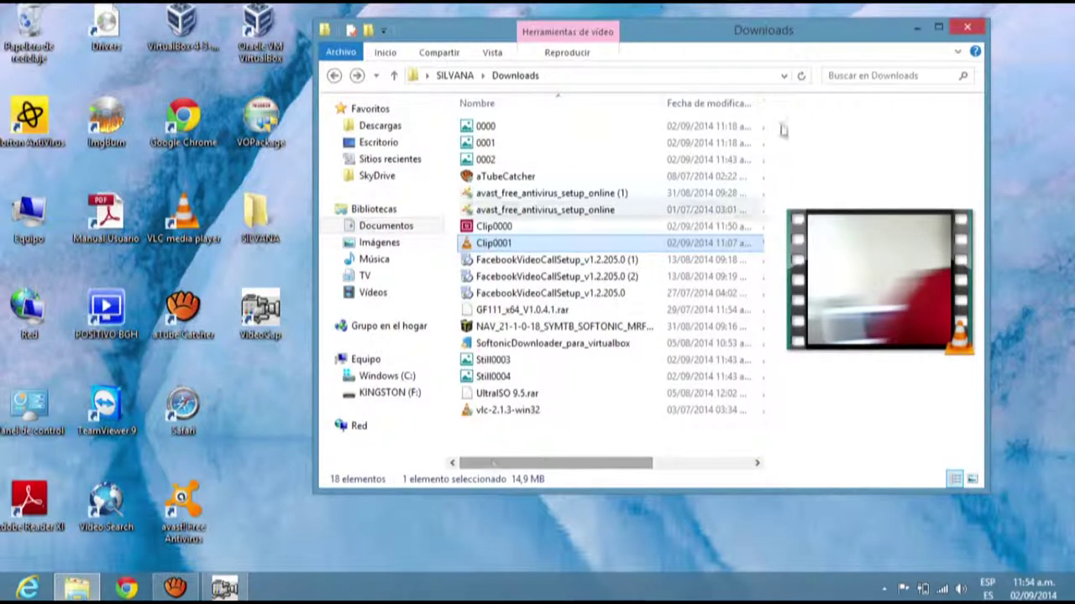
click(966, 29)
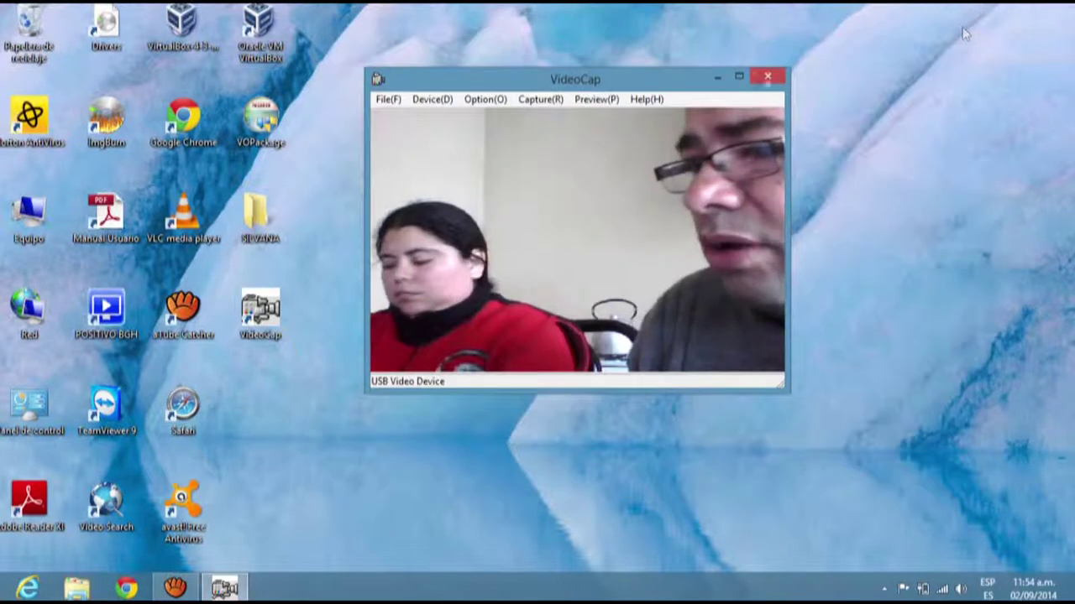
click(539, 99)
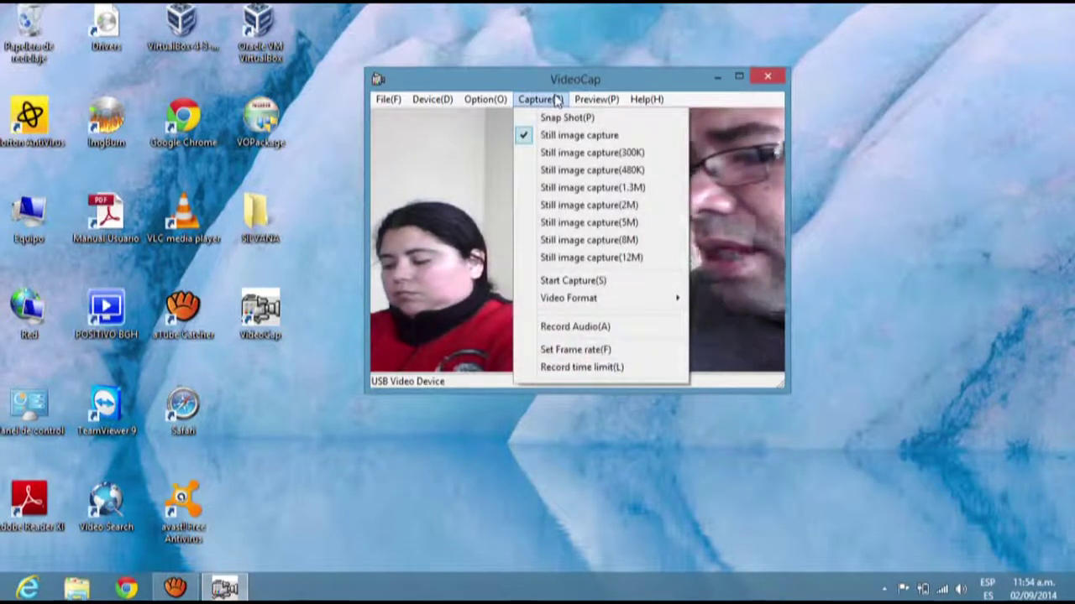
mouse_move(596, 99)
mouse_move(644, 102)
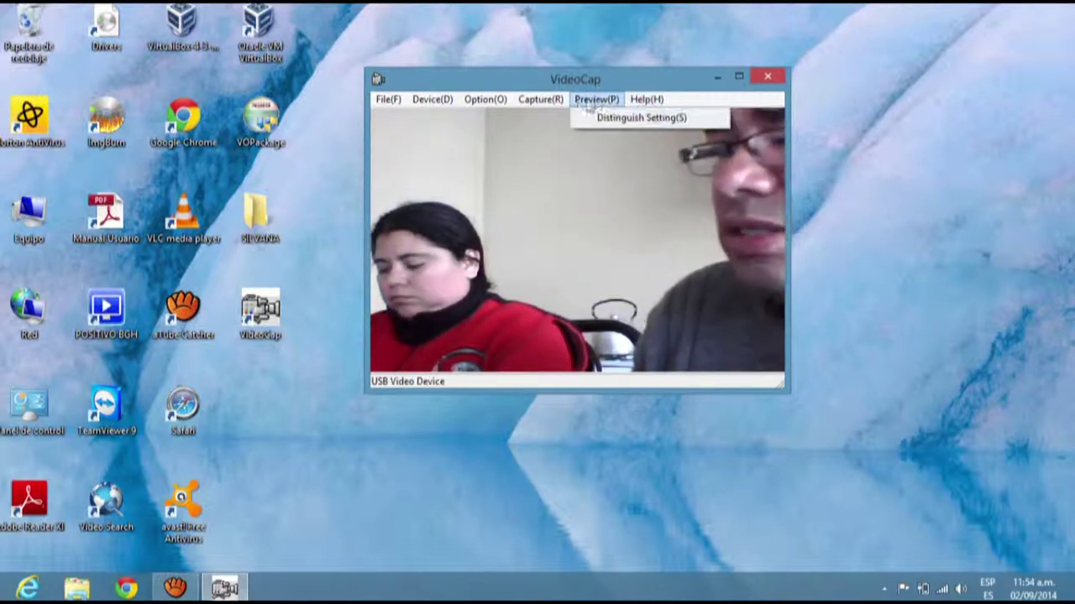
mouse_move(503, 100)
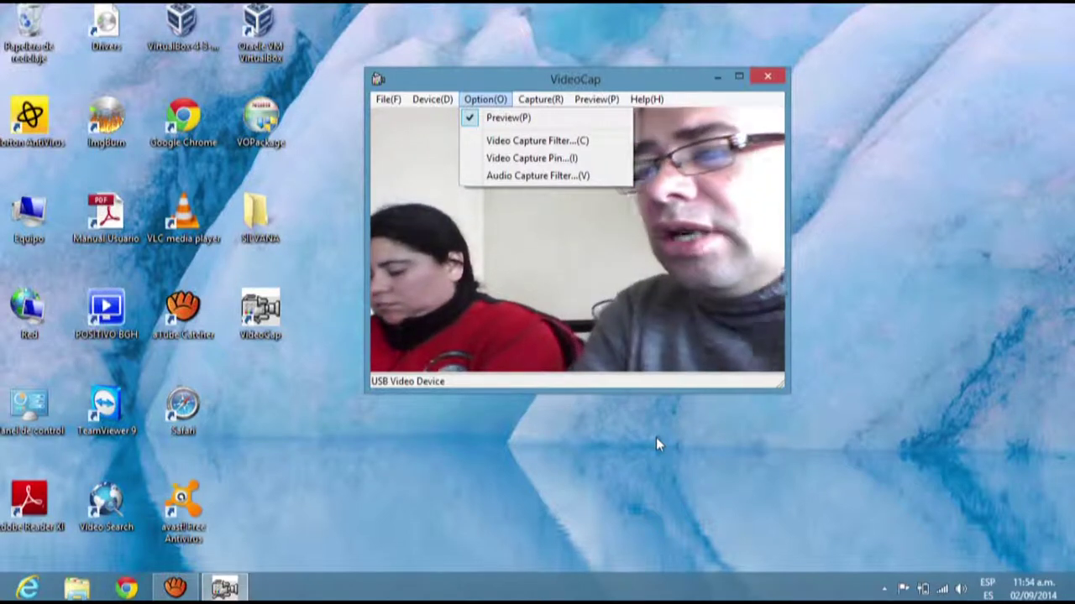
- Move the VideoCap window closer to the upper edge of the desktop and increase its height
click(555, 81)
drag(554, 82, 499, 46)
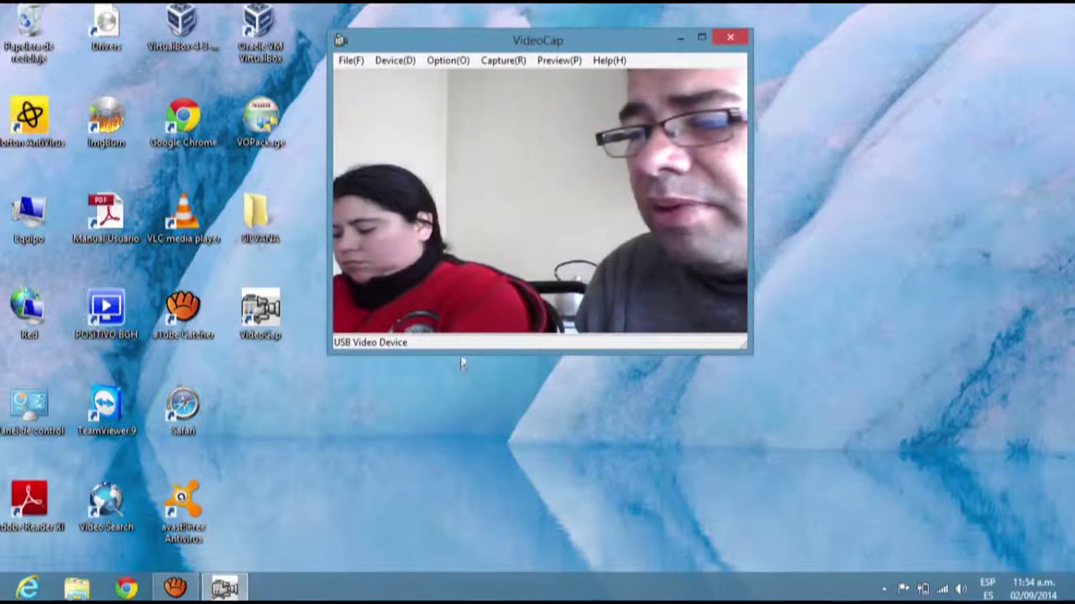
drag(461, 354, 462, 410)
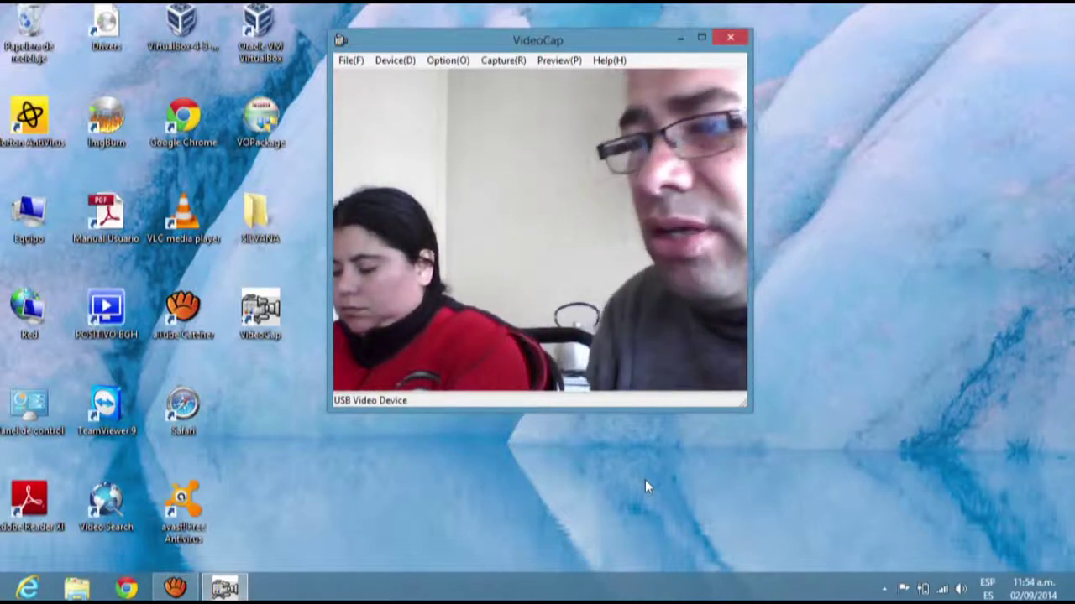
click(448, 60)
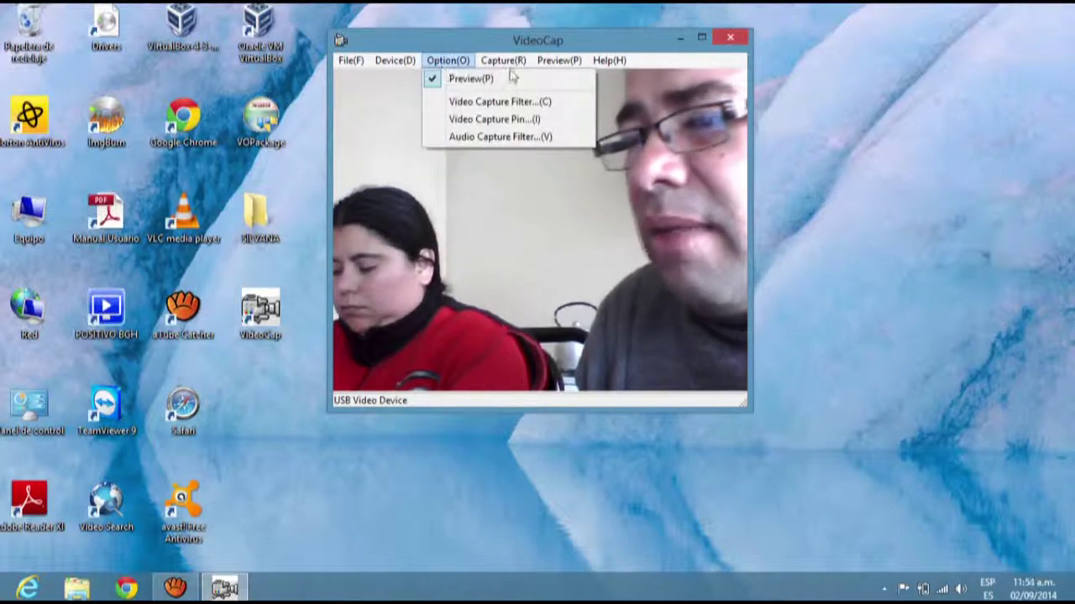
mouse_move(627, 64)
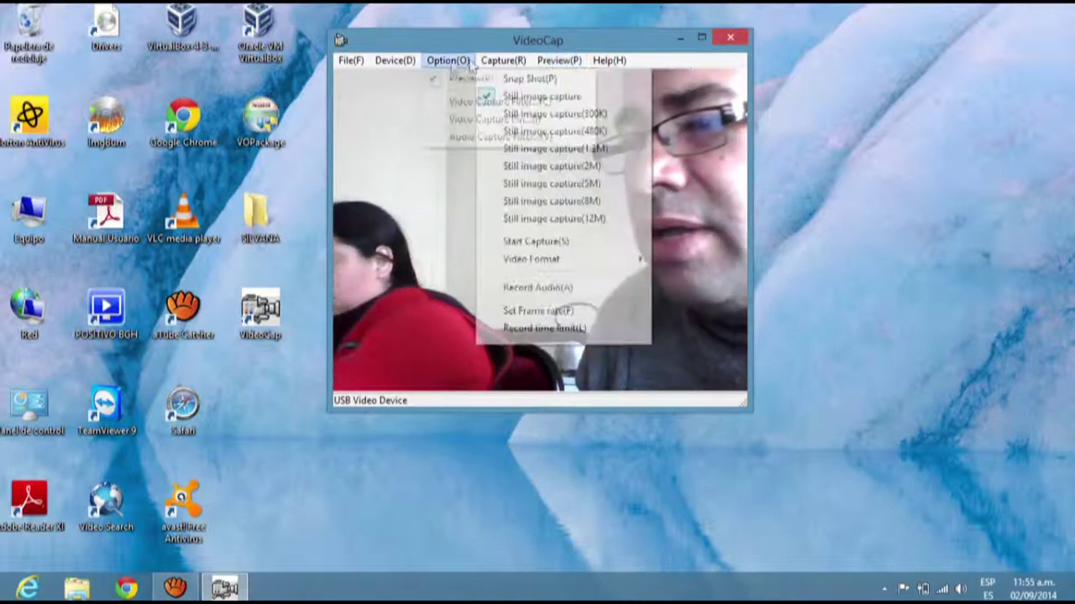
mouse_move(361, 68)
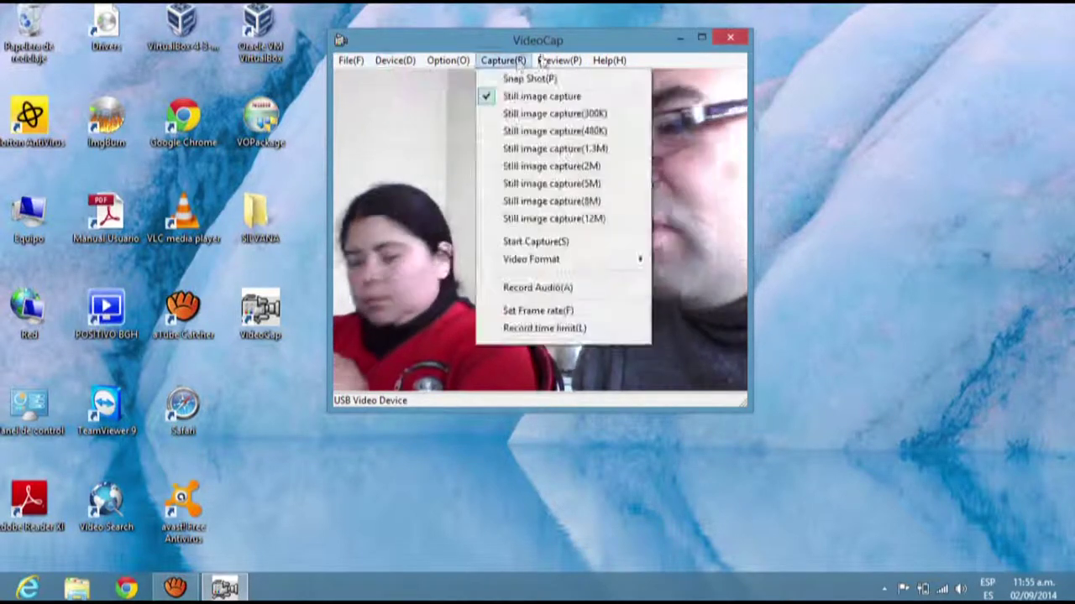
mouse_move(546, 60)
mouse_move(487, 65)
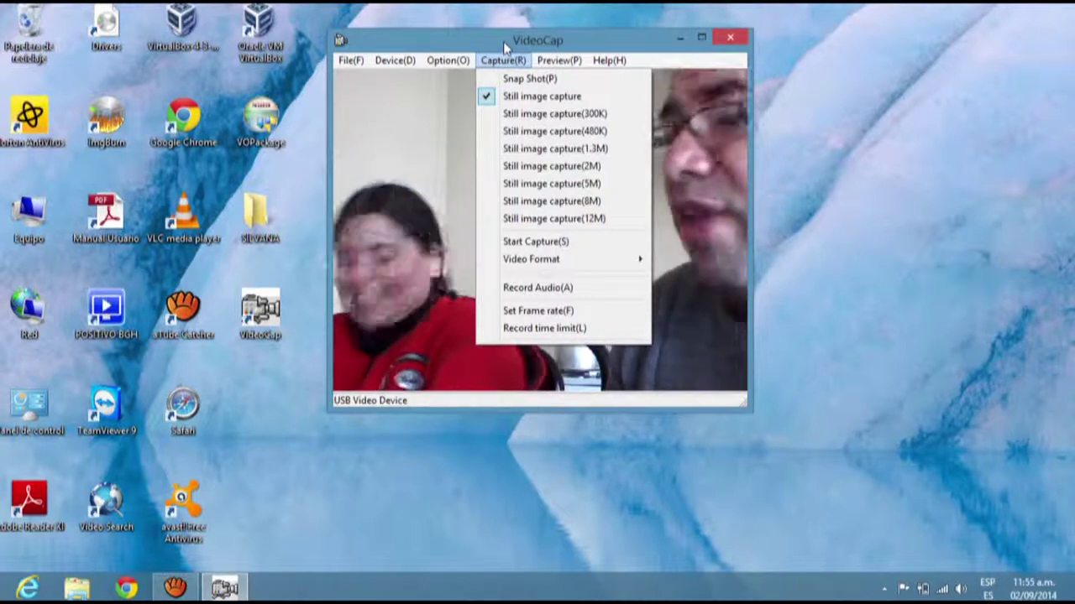
click(503, 48)
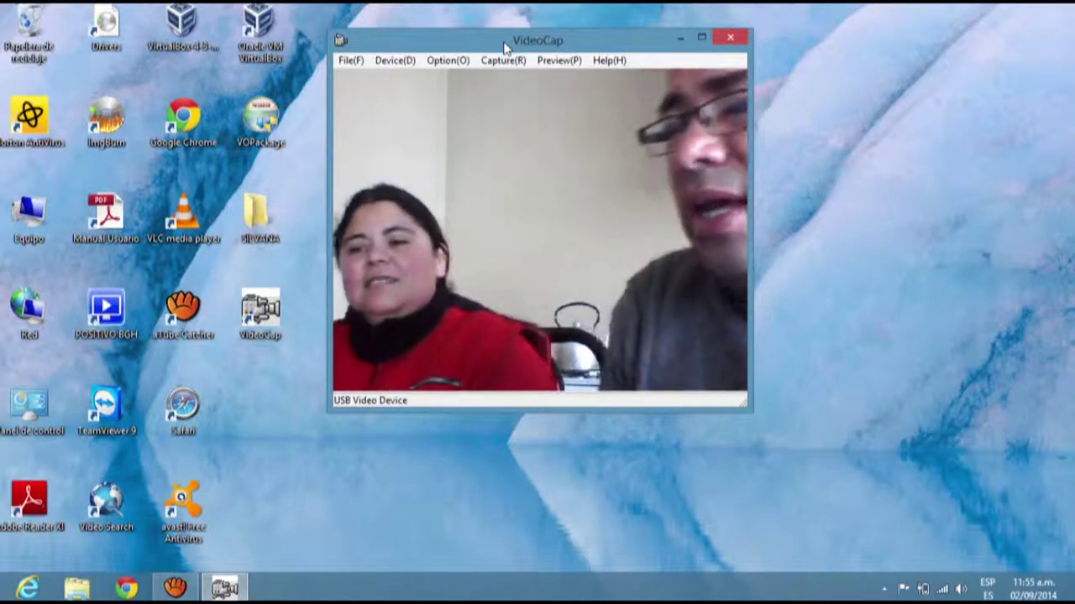
drag(501, 48, 496, 74)
click(567, 85)
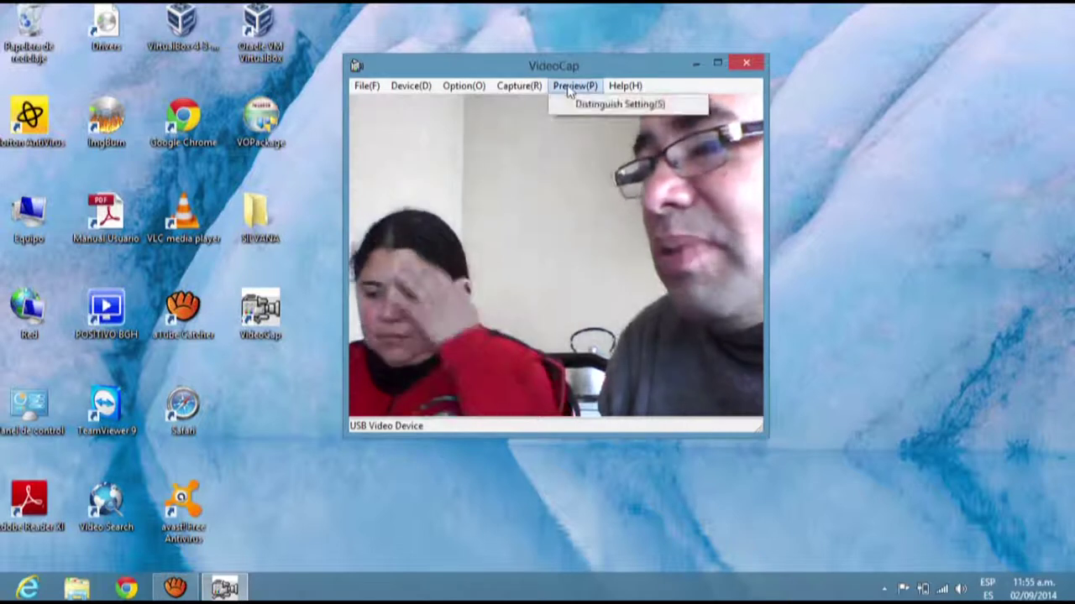
click(546, 75)
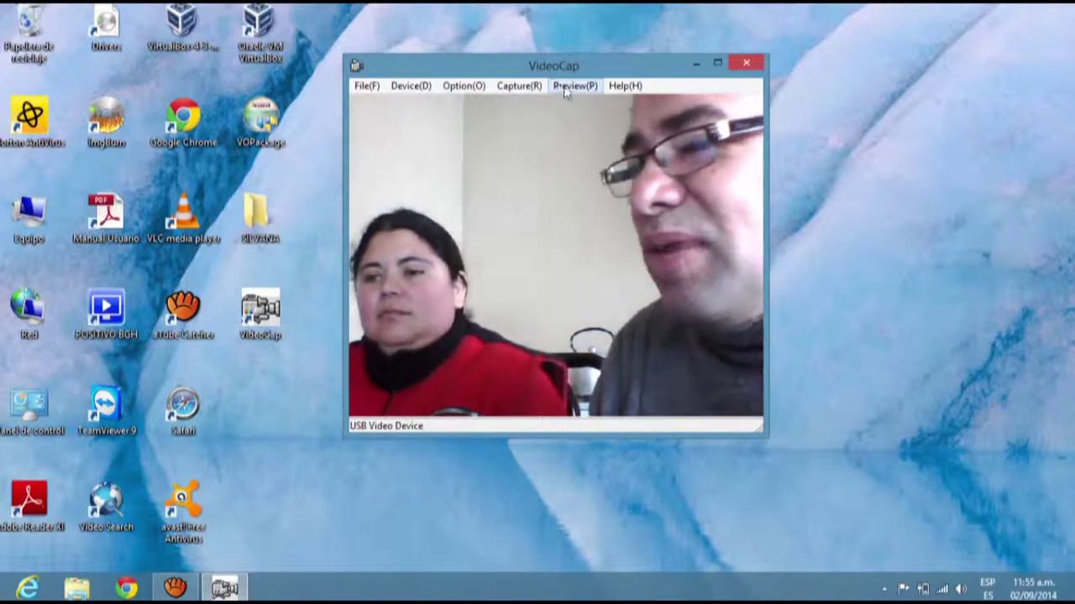
click(510, 87)
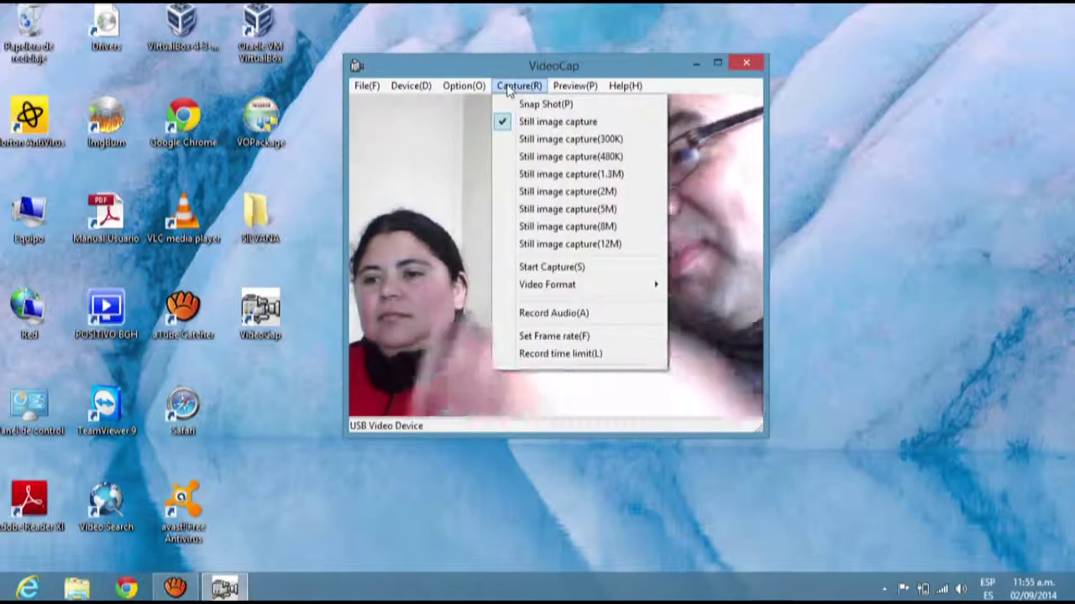
click(513, 71)
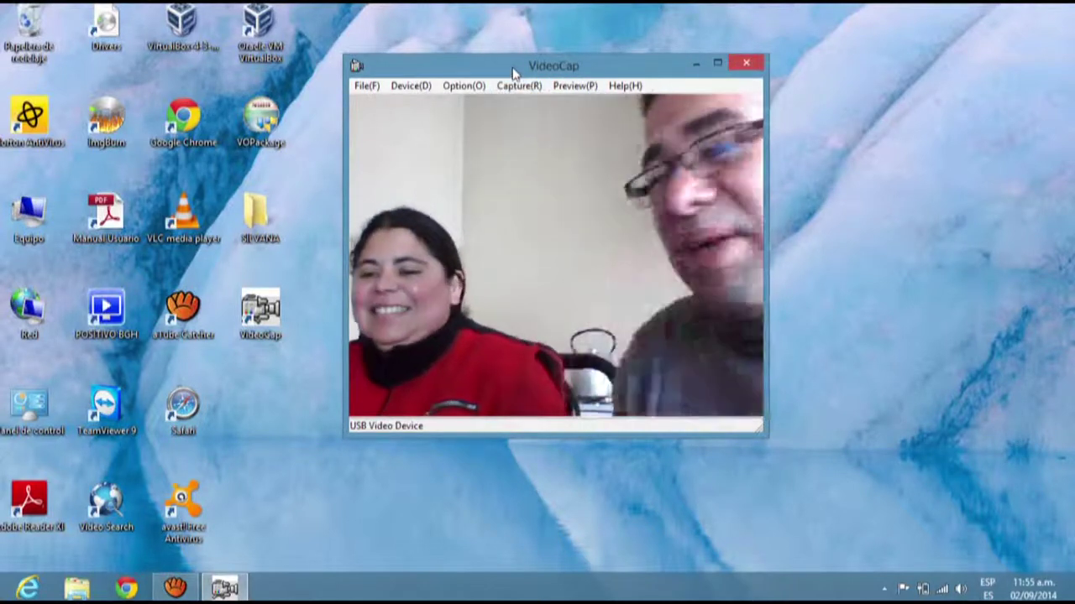
click(559, 88)
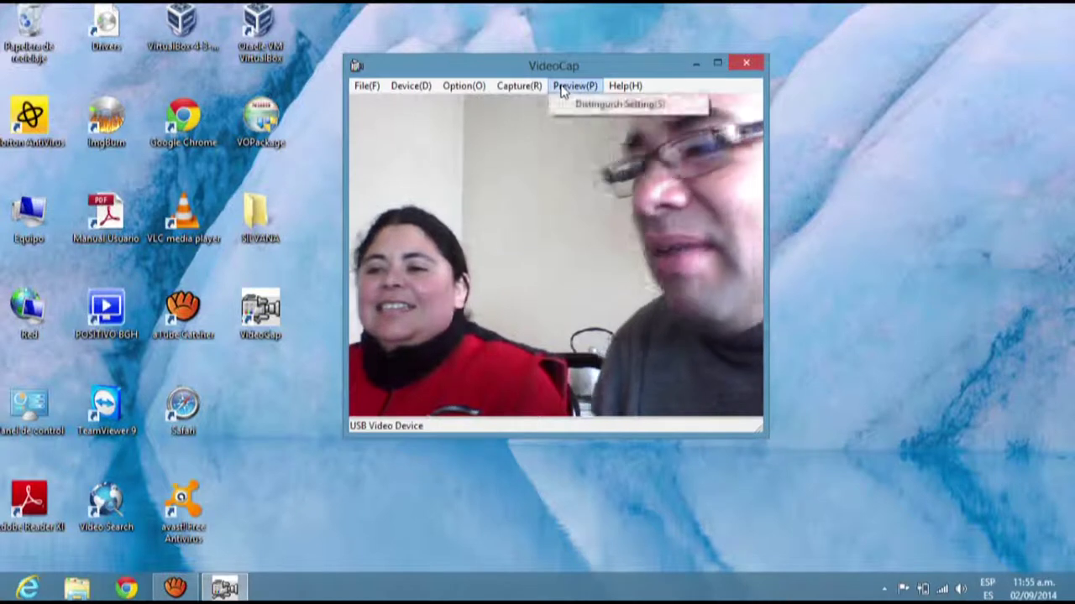
mouse_move(451, 89)
mouse_move(370, 95)
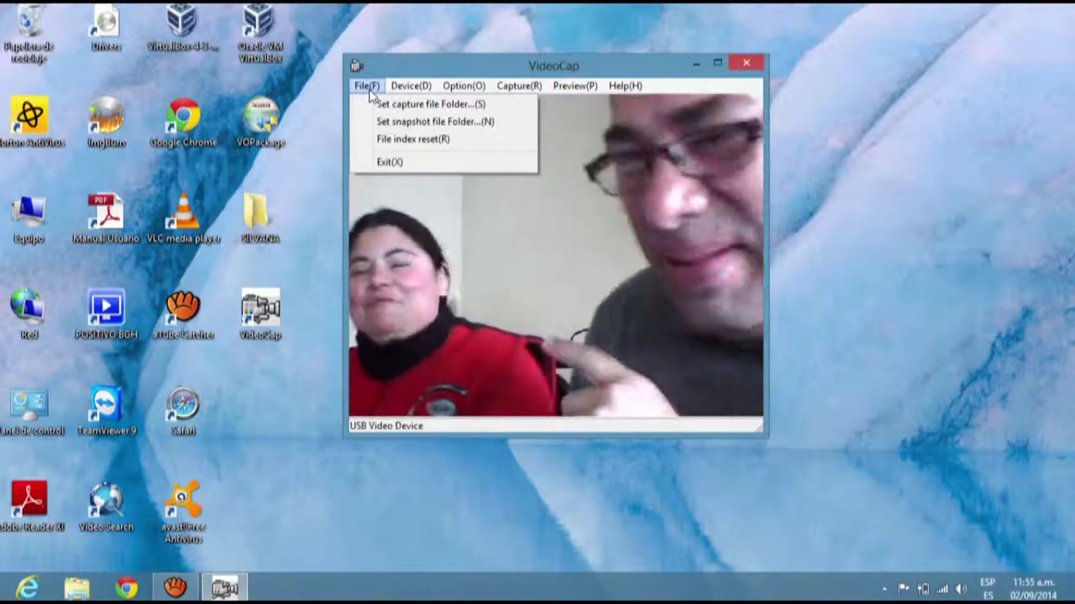
mouse_move(413, 90)
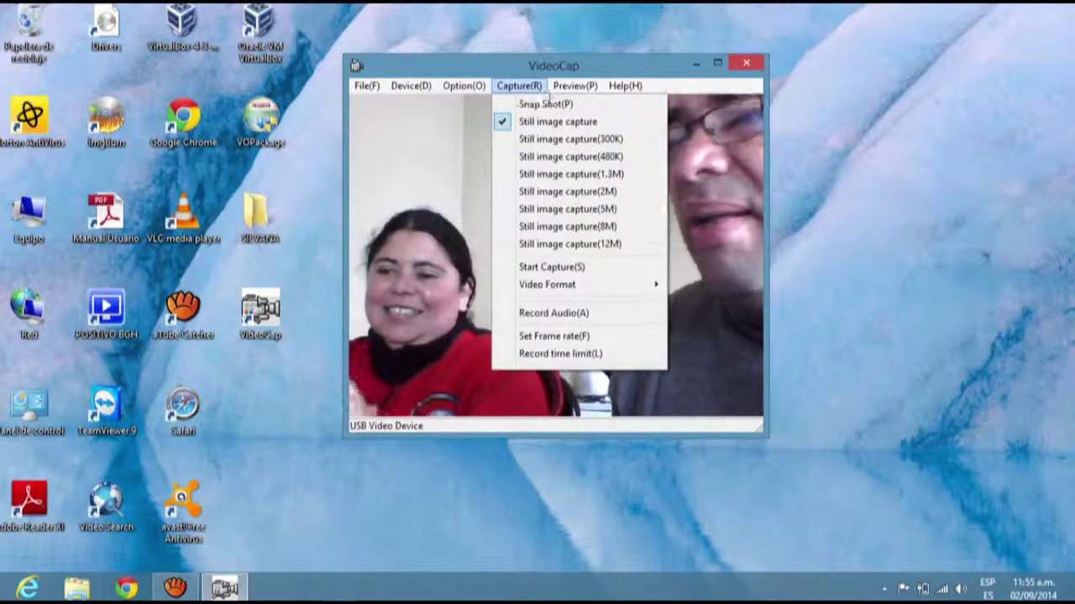
mouse_move(620, 90)
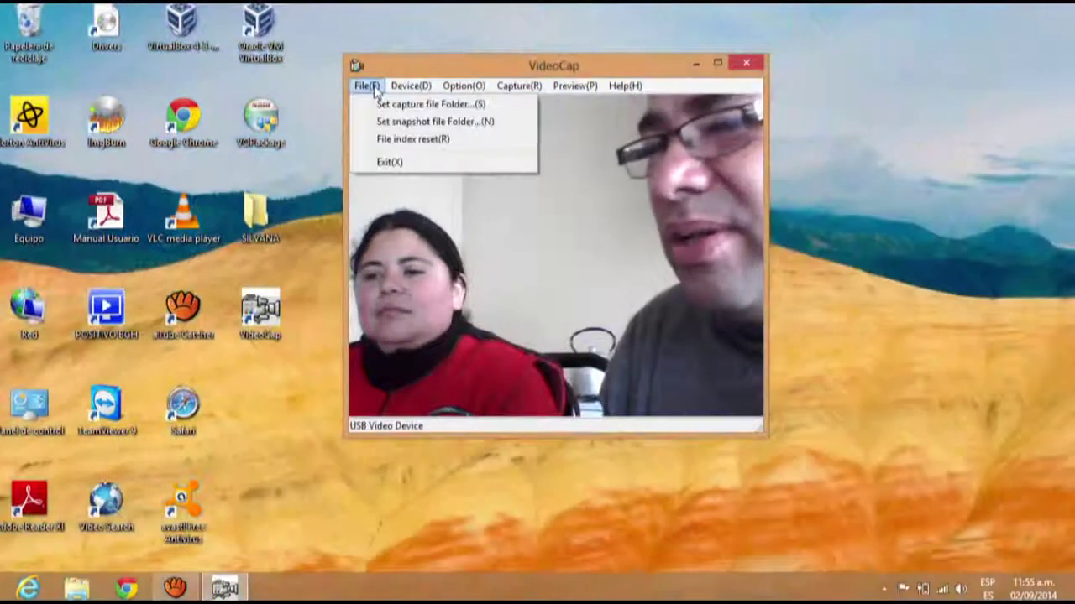
mouse_move(576, 92)
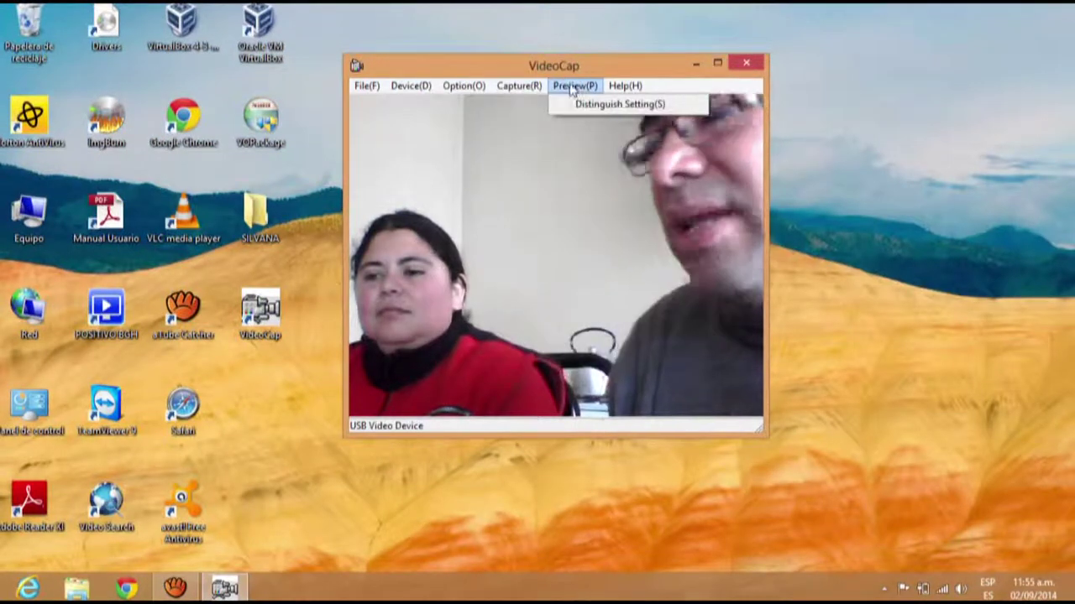
mouse_move(516, 91)
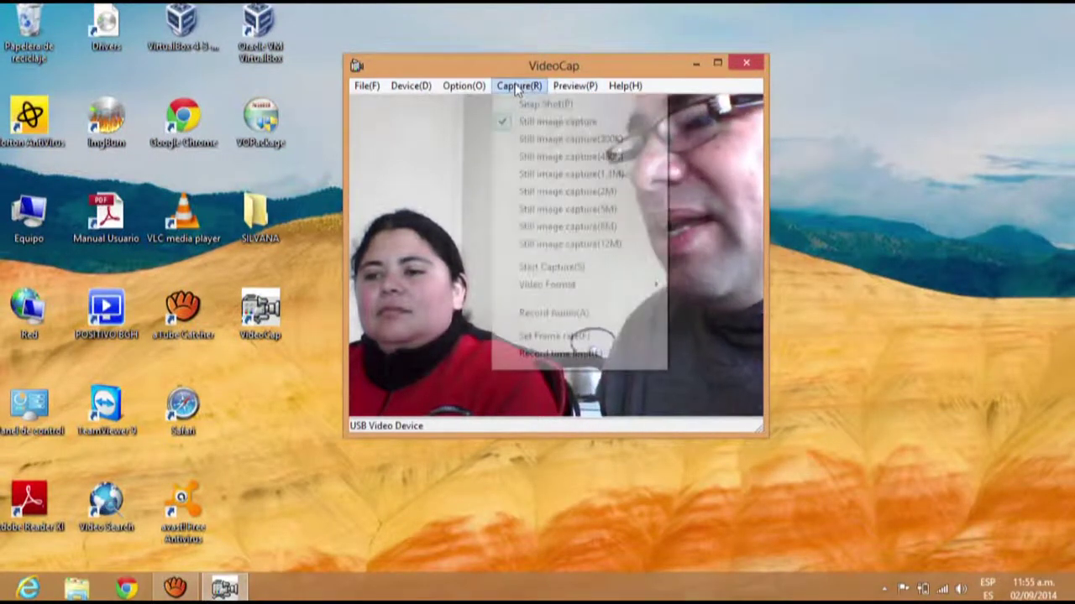
click(503, 66)
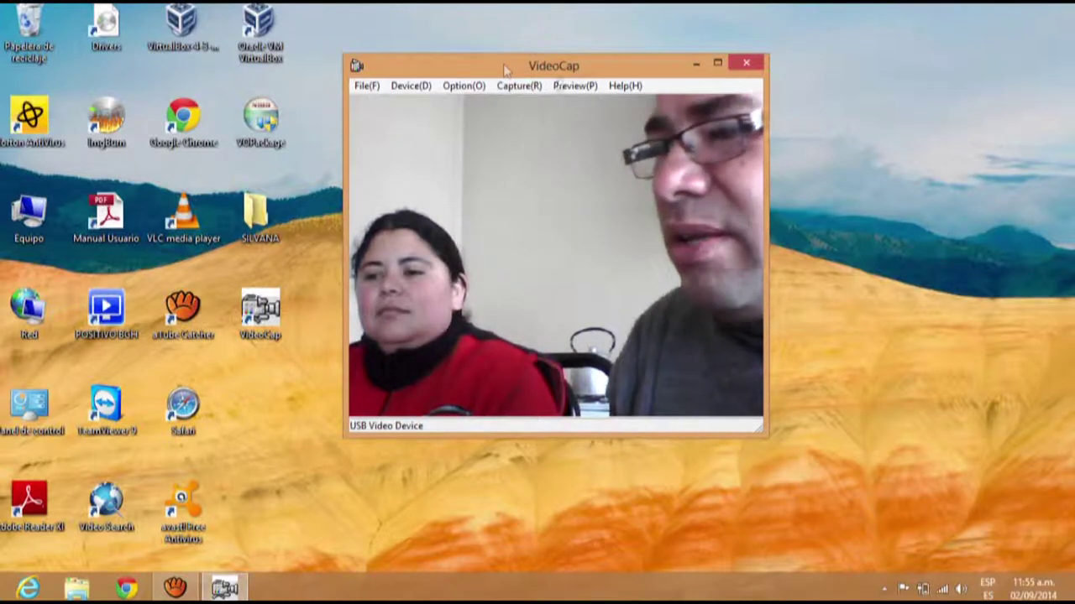
- Exit VideoCap and bring up the aTube Catcher window
click(575, 89)
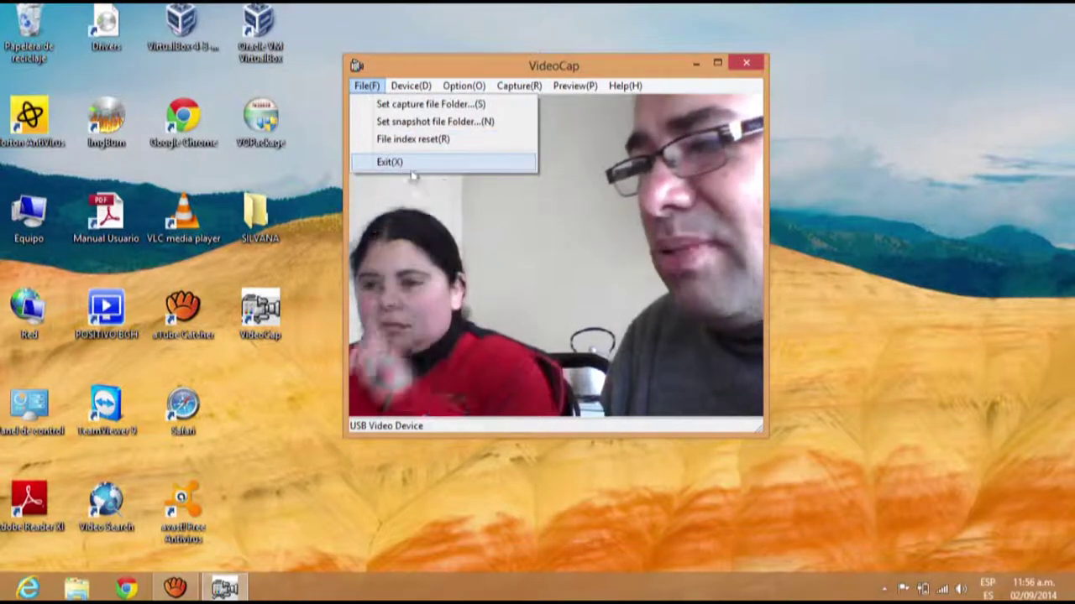
click(399, 164)
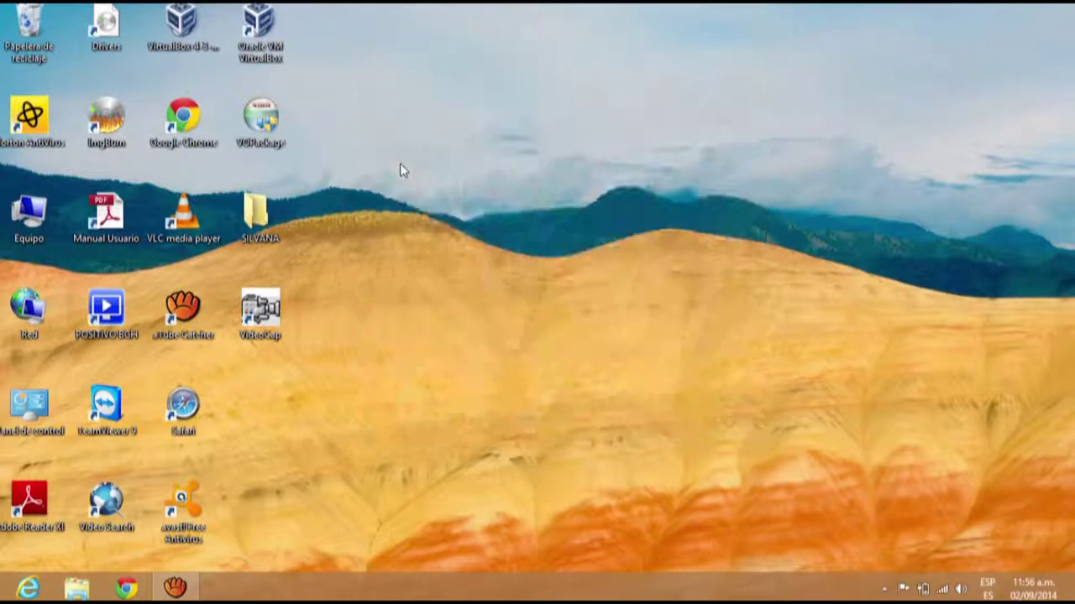
click(173, 587)
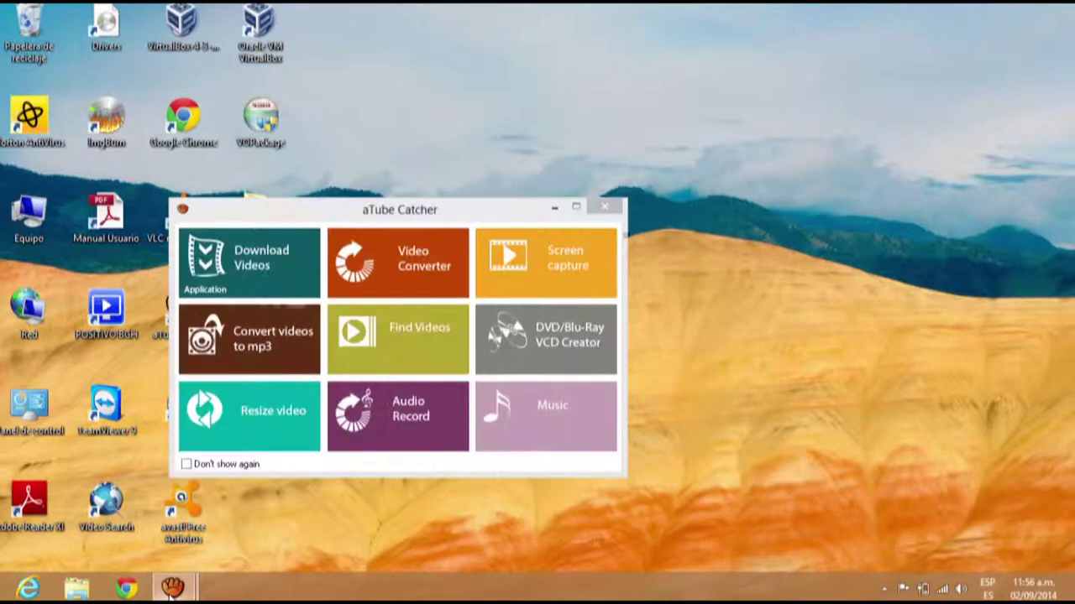